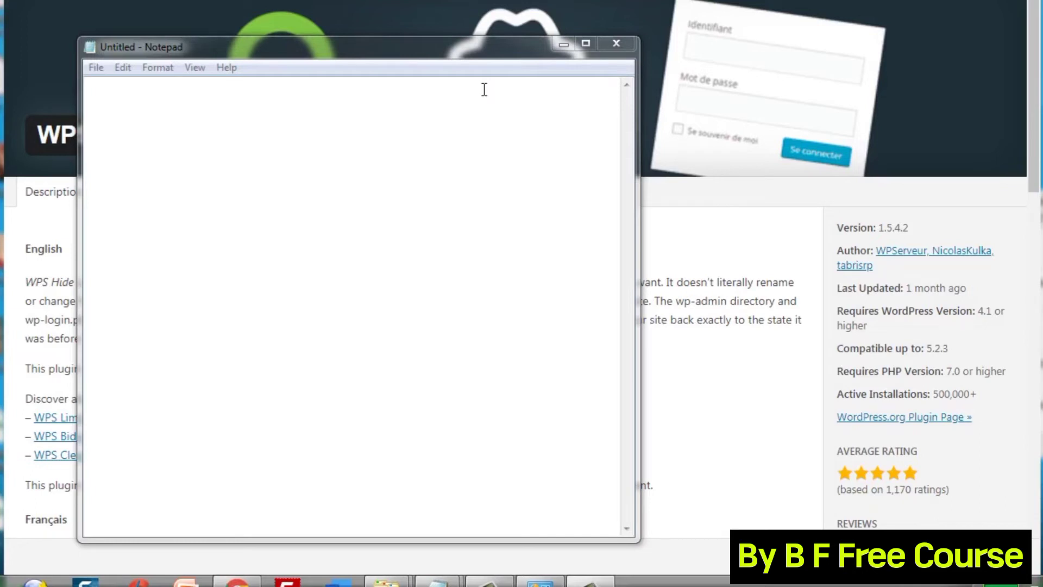
{"action": "left_click", "coordinate": [333, 255]}
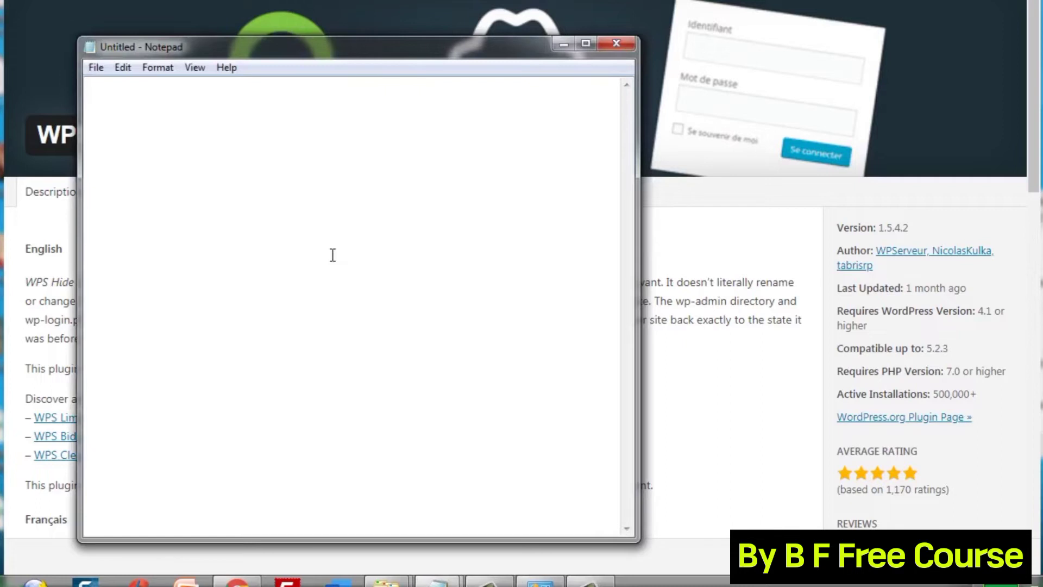
{"action": "key", "text": "Return"}
{"action": "key", "text": "Return"}
{"action": "key", "text": "Return"}
{"action": "key", "text": "Return"}
{"action": "key", "text": "Return"}
{"action": "key", "text": "Return"}
{"action": "key", "text": "Return"}
{"action": "type", "text": "www.yourdomain"}
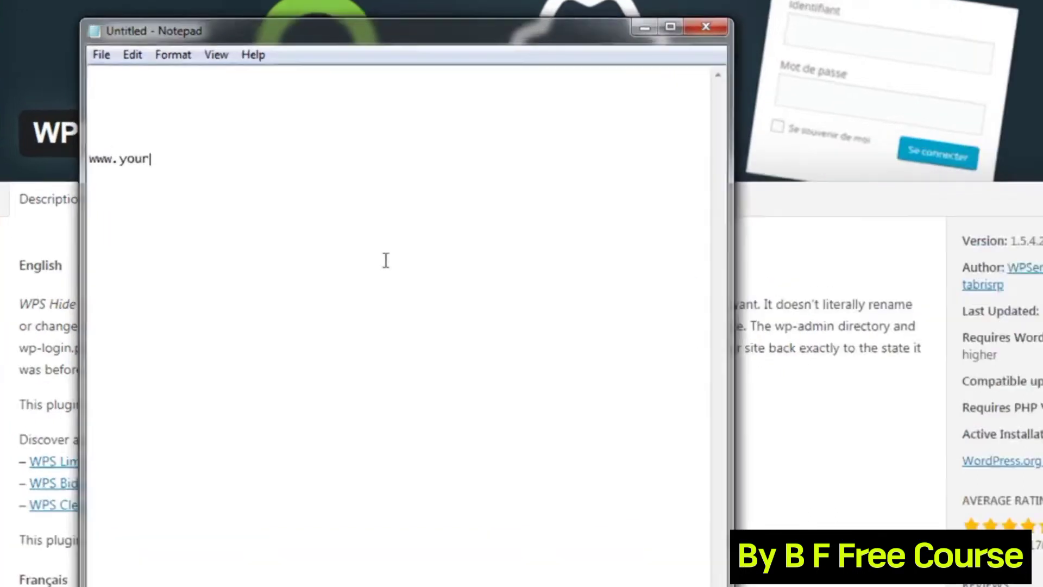
{"action": "type", "text": ".com/"}
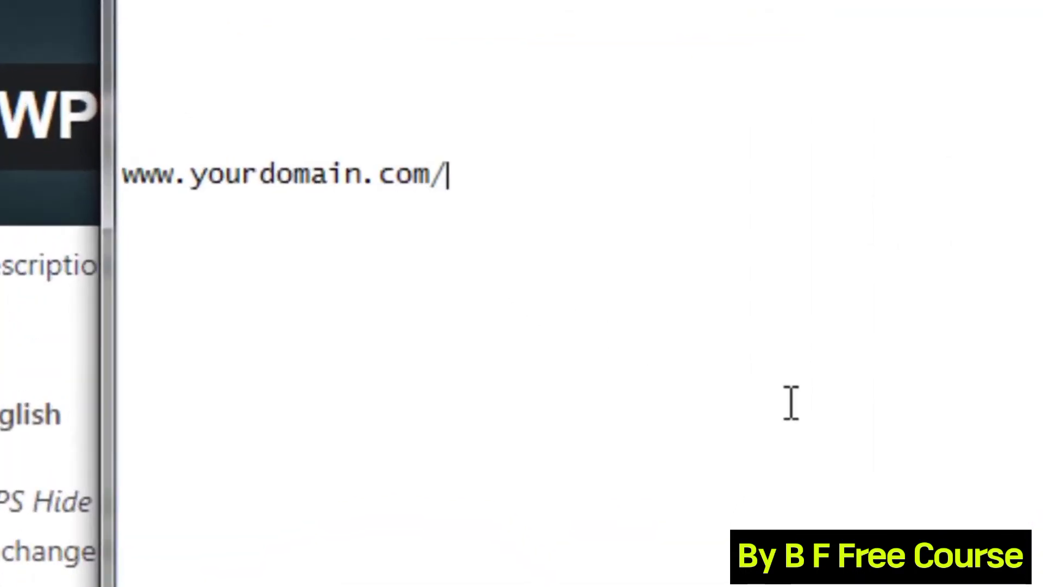
{"action": "type", "text": "wp"}
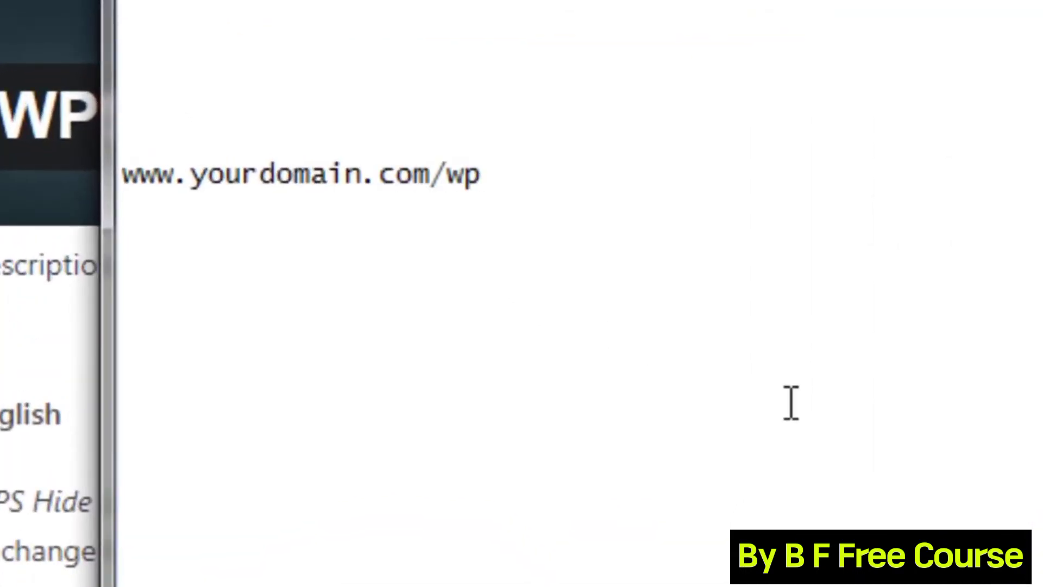
{"action": "type", "text": "-admin"}
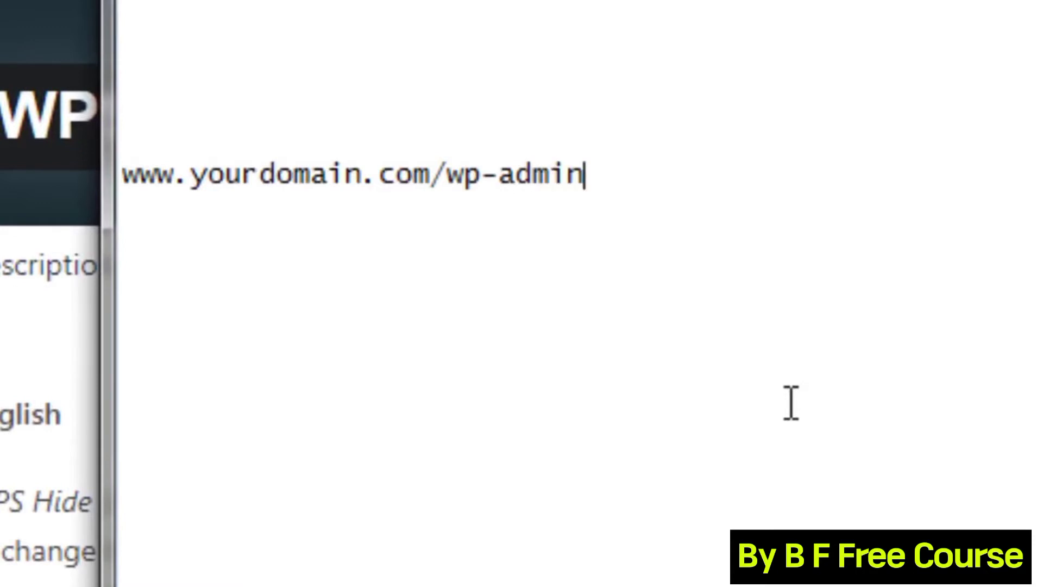
{"action": "key", "text": "ctrl+a"}
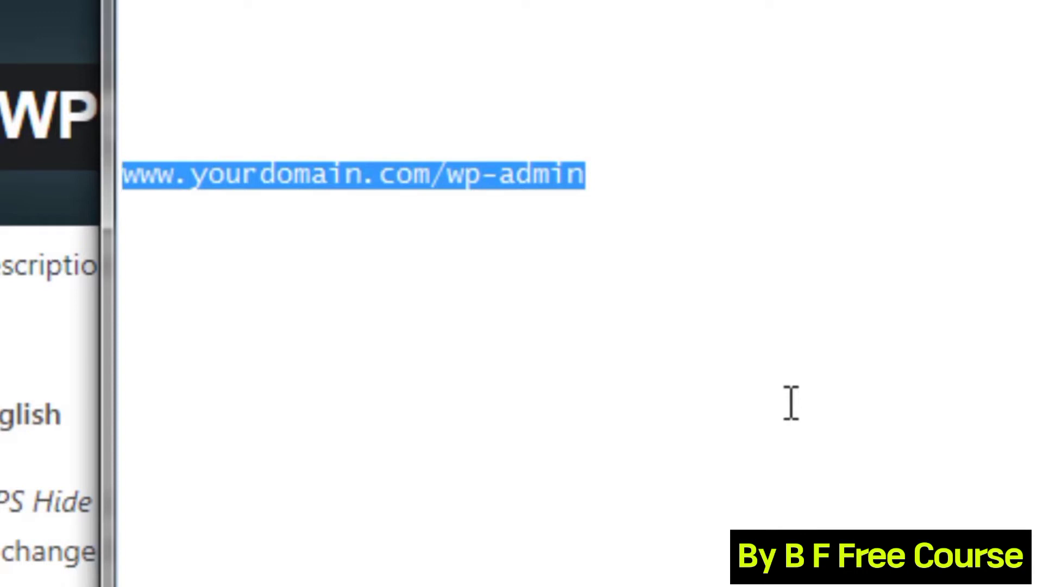
Replace wp-admin with the custom login word scudiving, then return to the WPS Hide Login page.
{"action": "key", "text": "Right"}
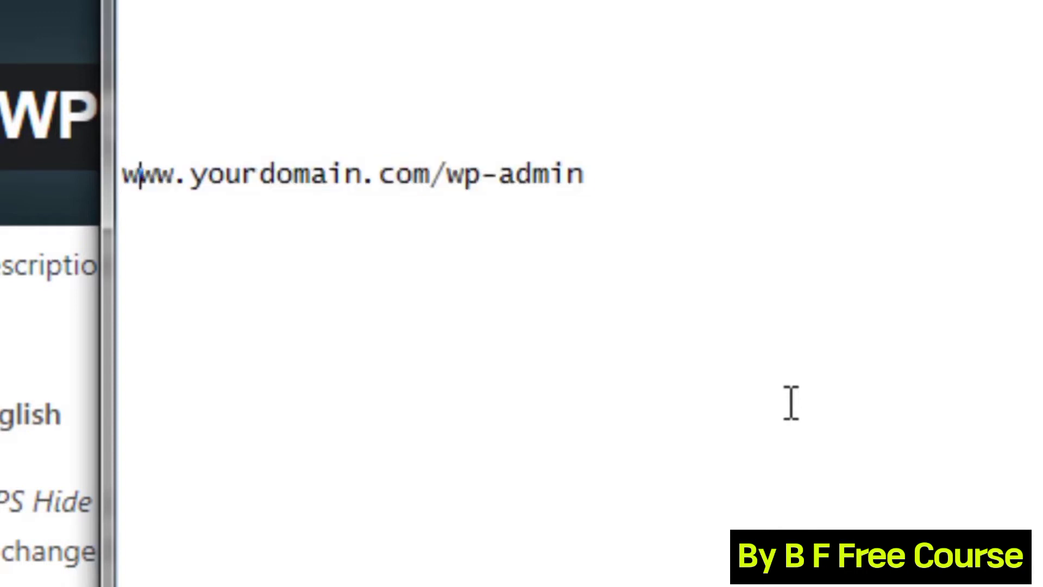
{"action": "left_click", "coordinate": [673, 179]}
{"action": "key", "text": "BackSpace"}
{"action": "key", "text": "BackSpace"}
{"action": "key", "text": "BackSpace"}
{"action": "key", "text": "BackSpace"}
{"action": "key", "text": "BackSpace"}
{"action": "key", "text": "BackSpace"}
{"action": "key", "text": "BackSpace"}
{"action": "key", "text": "BackSpace"}
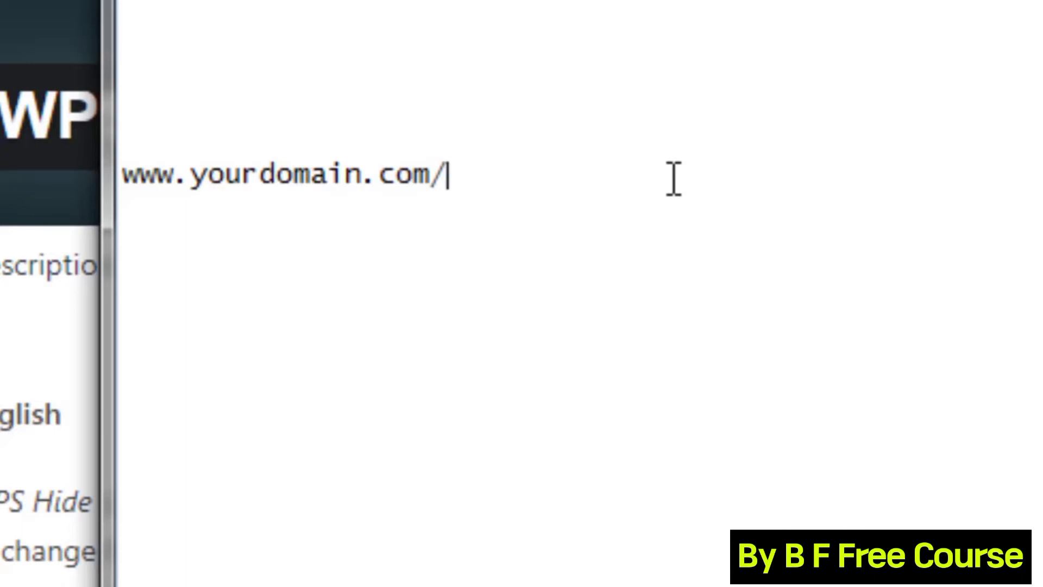
{"action": "type", "text": "scudiving"}
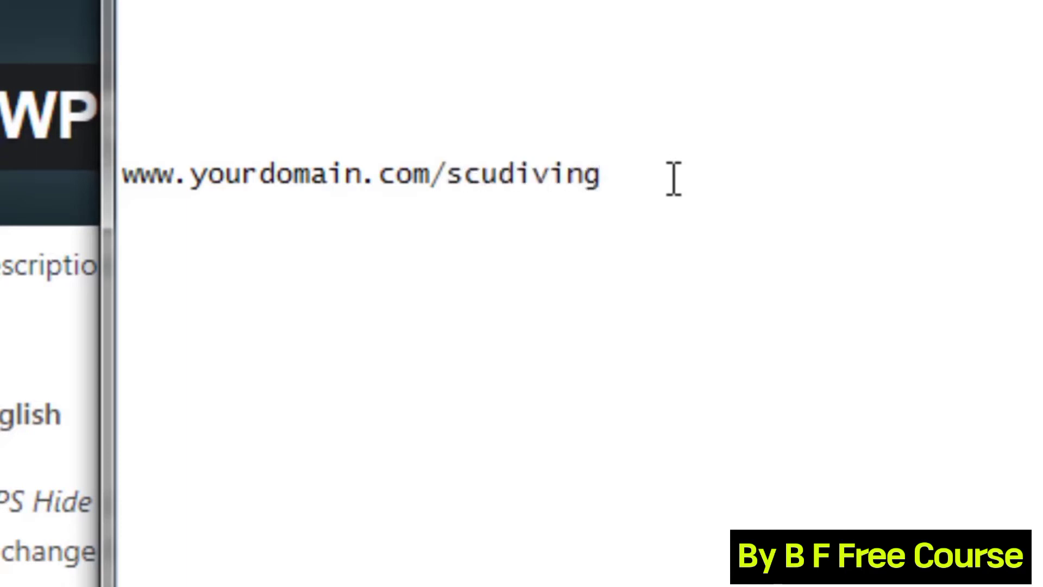
{"action": "key", "text": "shift+Left"}
{"action": "key", "text": "shift+Left"}
{"action": "key", "text": "shift+Left"}
{"action": "key", "text": "shift+Left"}
{"action": "key", "text": "shift+Left"}
{"action": "key", "text": "shift+Left"}
{"action": "key", "text": "shift+Left"}
{"action": "key", "text": "shift+Left"}
{"action": "key", "text": "shift+Left"}
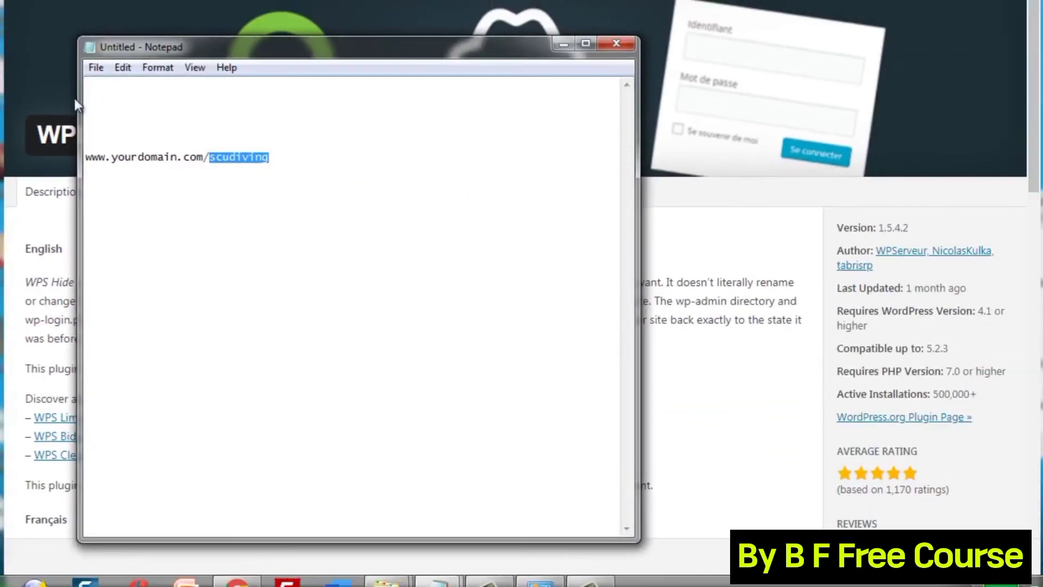
{"action": "left_click", "coordinate": [55, 89]}
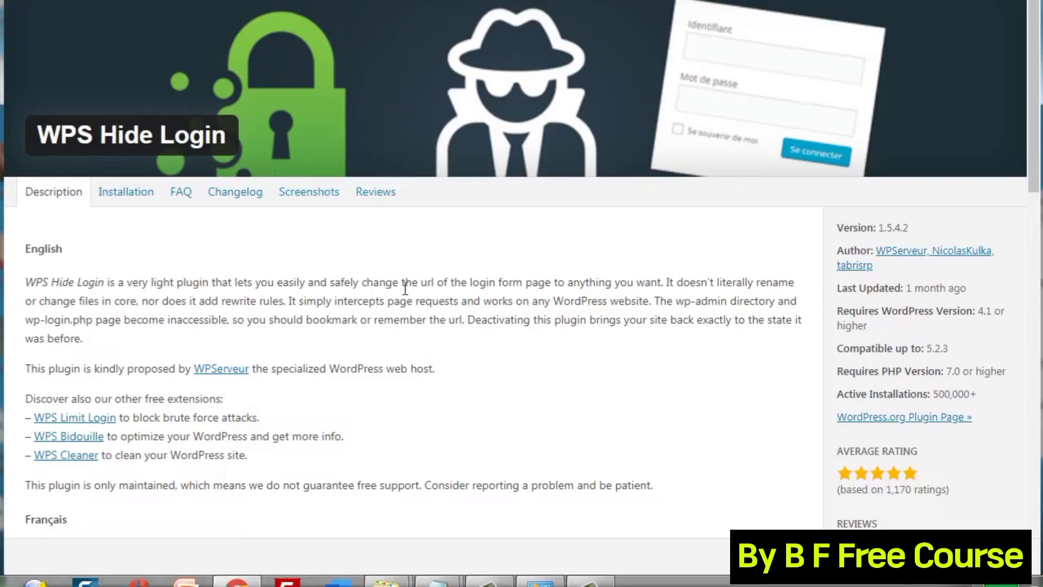
Review the WPS Hide Login screenshots of its login URL setting, then close the plugin details.
{"action": "scroll", "coordinate": [1015, 138], "scroll_direction": "down", "scroll_amount": 4}
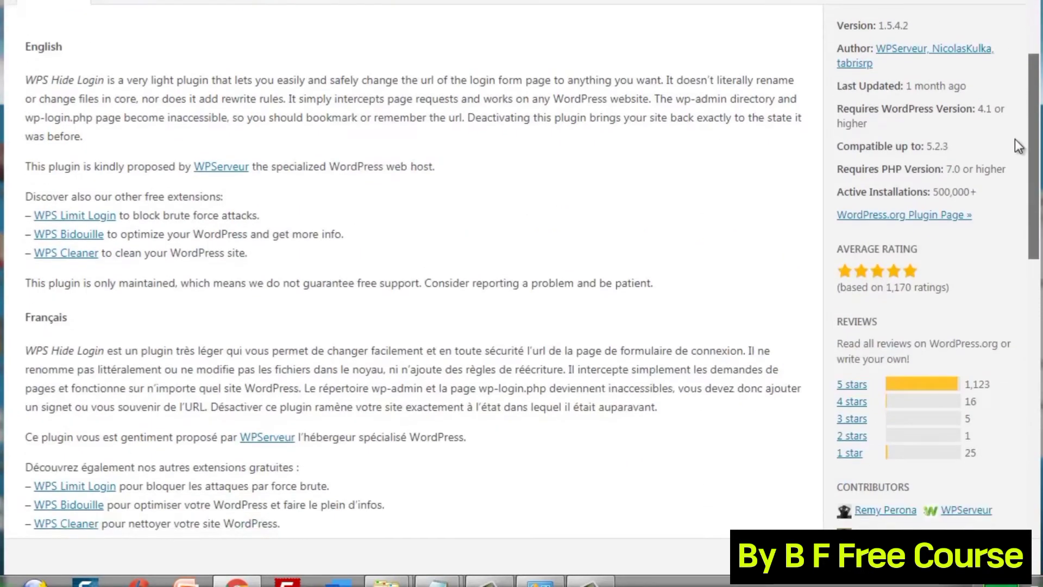
{"action": "scroll", "coordinate": [1015, 138], "scroll_direction": "up", "scroll_amount": 1}
{"action": "left_click", "coordinate": [308, 21]}
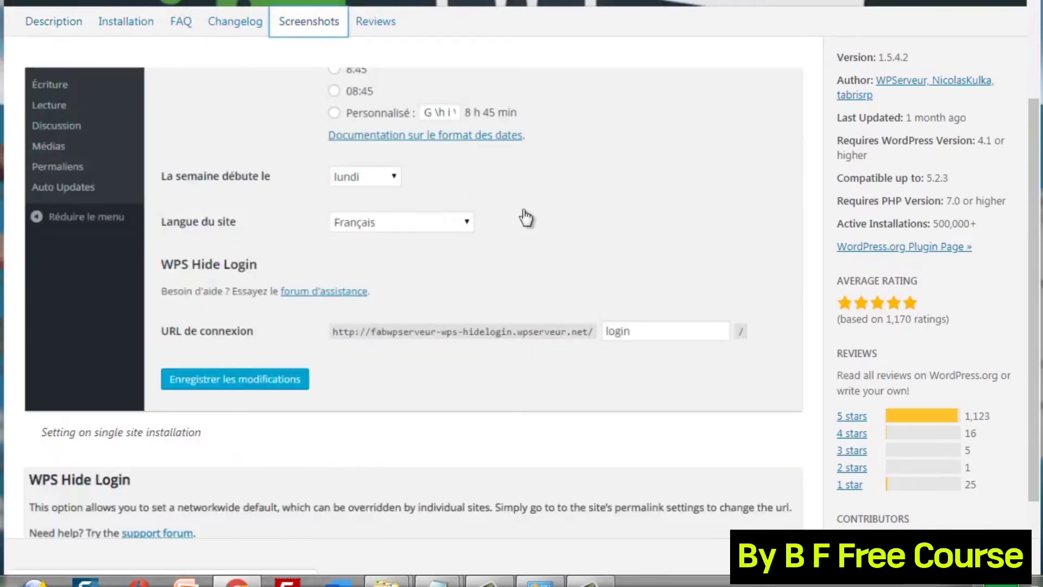
{"action": "scroll", "coordinate": [1036, 185], "scroll_direction": "down", "scroll_amount": 2}
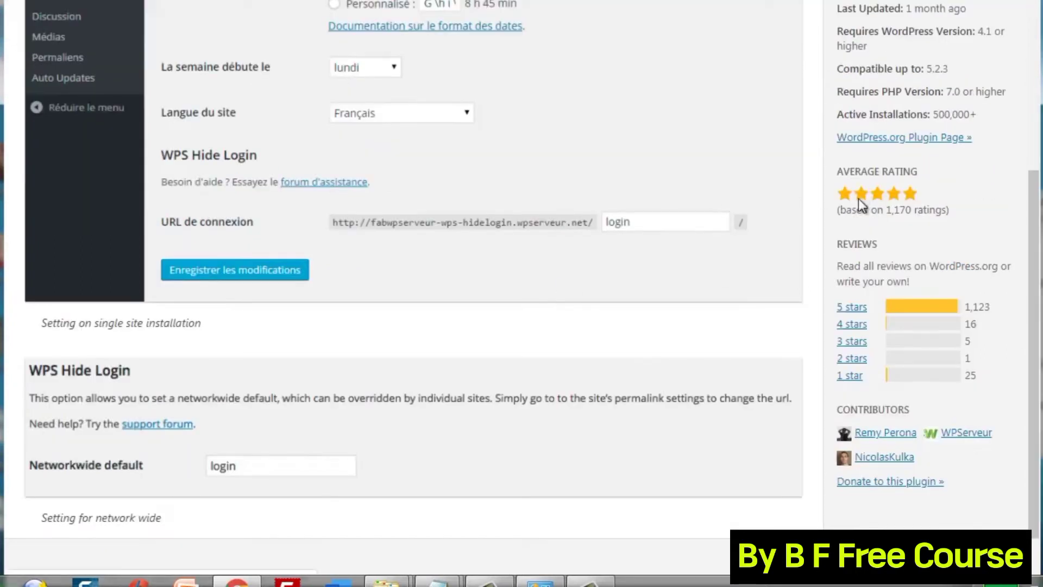
{"action": "scroll", "coordinate": [1037, 218], "scroll_direction": "up", "scroll_amount": 1}
{"action": "scroll", "coordinate": [1037, 218], "scroll_direction": "up", "scroll_amount": 1}
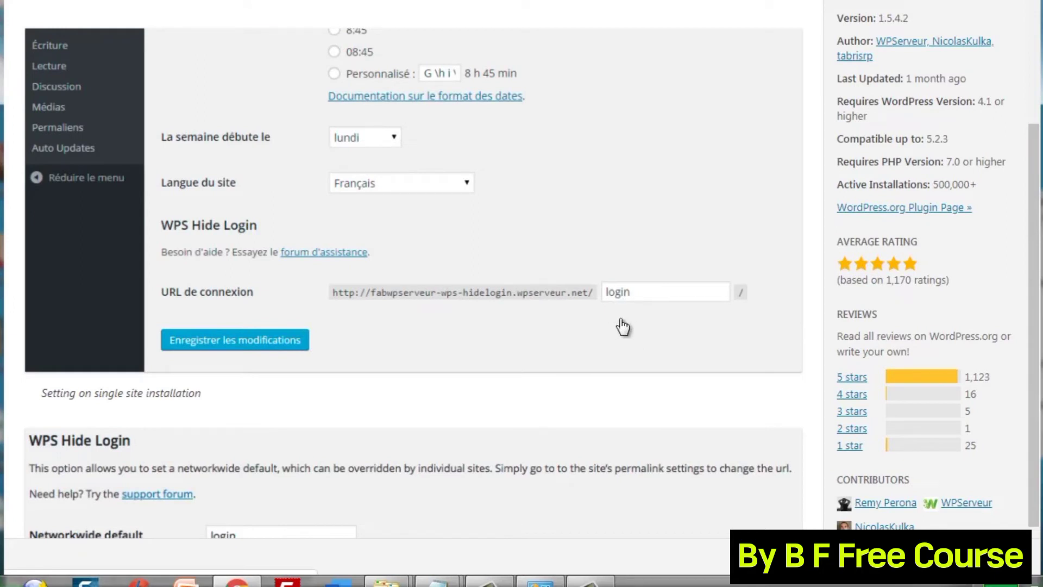
{"action": "mouse_move", "coordinate": [458, 582]}
{"action": "left_click", "coordinate": [520, 501]}
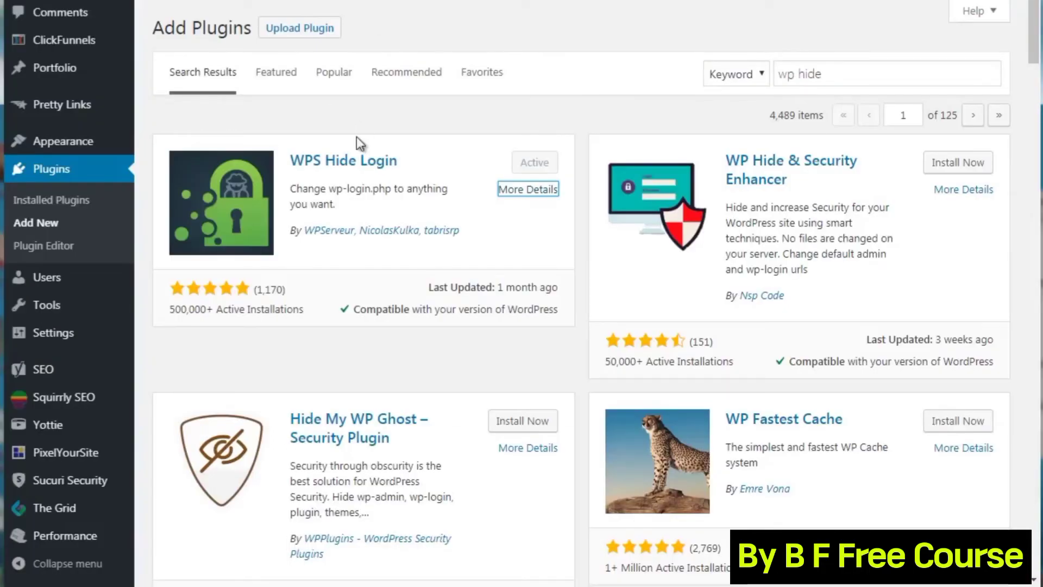
Search Add Plugins for 'security' to list Wordfence Security and All In One WP Security.
{"action": "left_click", "coordinate": [283, 119]}
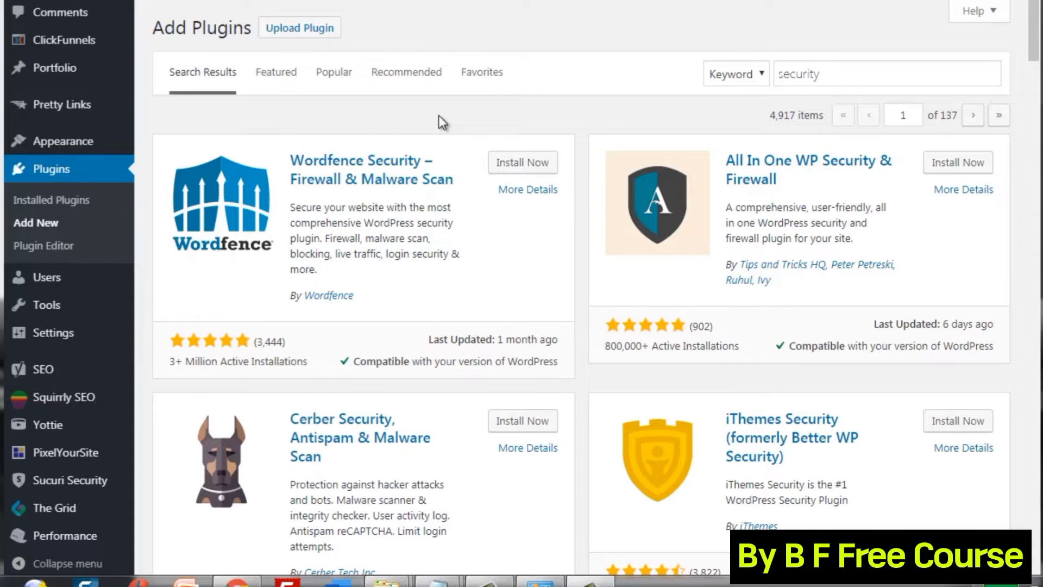
Look over the security plugin results, then replace the search term with 'sucuri'.
{"action": "scroll", "coordinate": [580, 117], "scroll_direction": "up", "scroll_amount": 1}
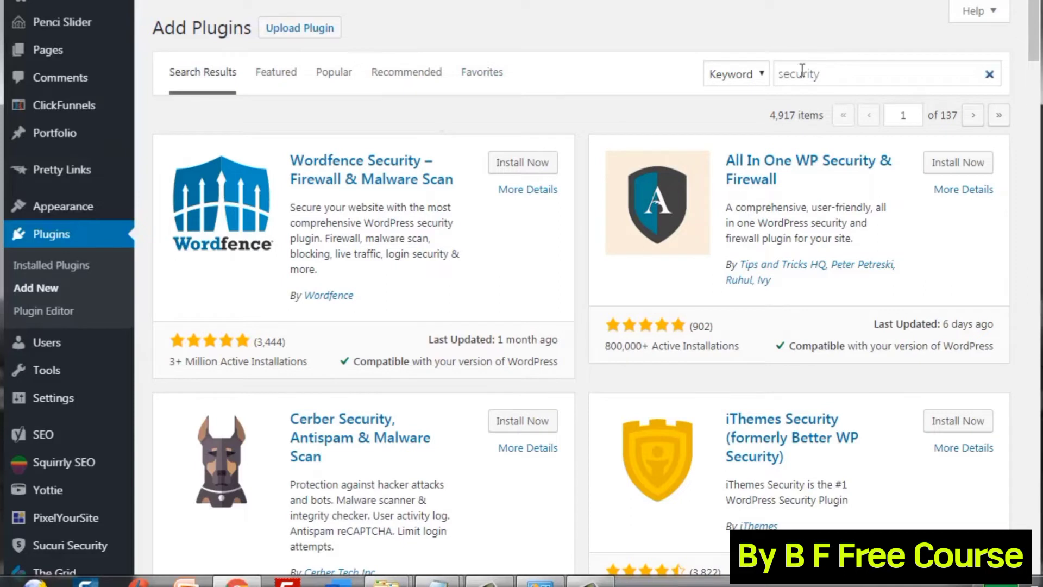
{"action": "scroll", "coordinate": [578, 118], "scroll_direction": "down", "scroll_amount": 2}
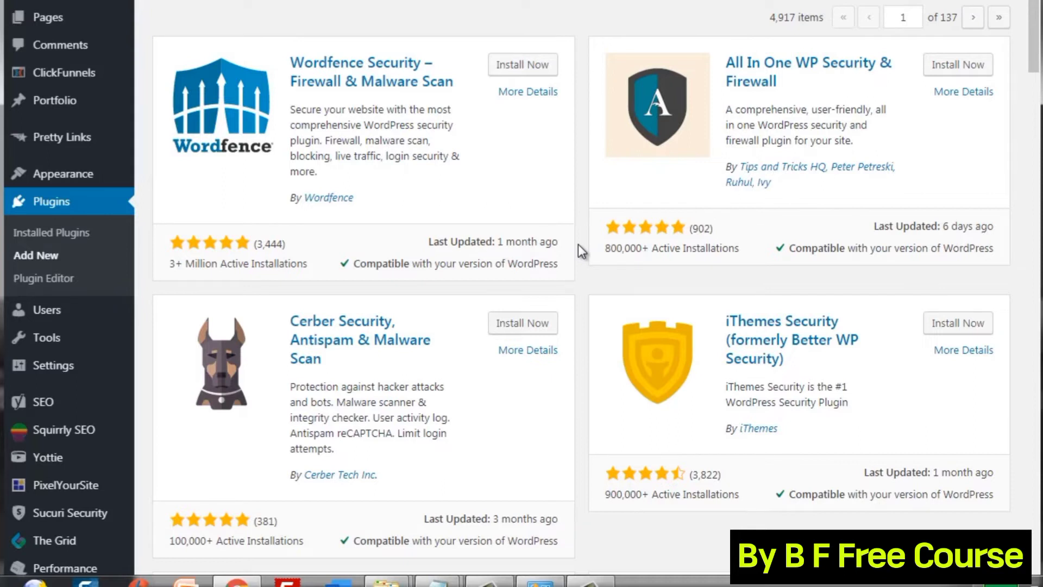
{"action": "scroll", "coordinate": [578, 244], "scroll_direction": "up", "scroll_amount": 2}
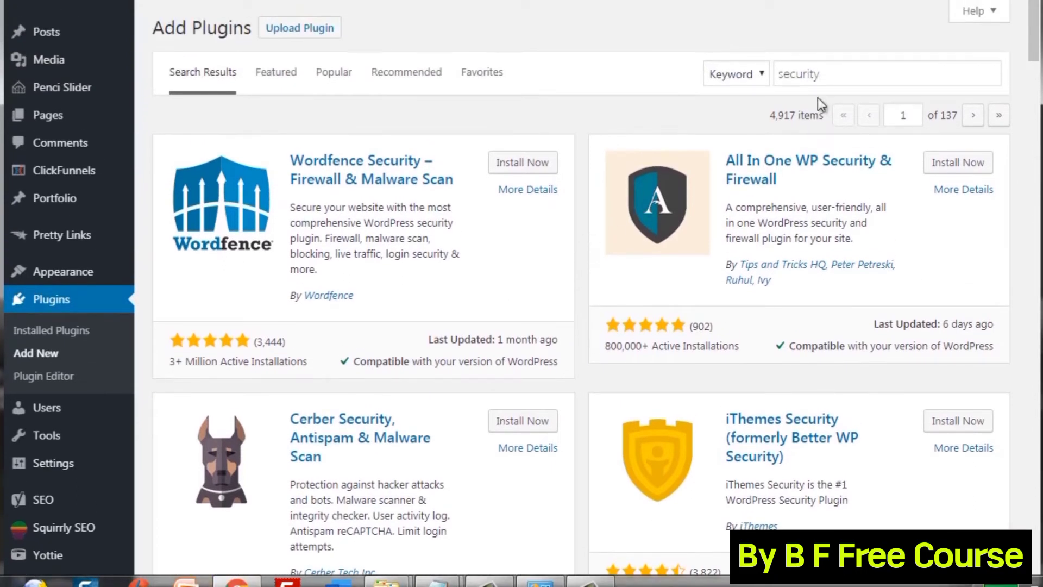
{"action": "left_click_drag", "start_coordinate": [835, 79], "coordinate": [730, 76]}
{"action": "type", "text": "sucu"}
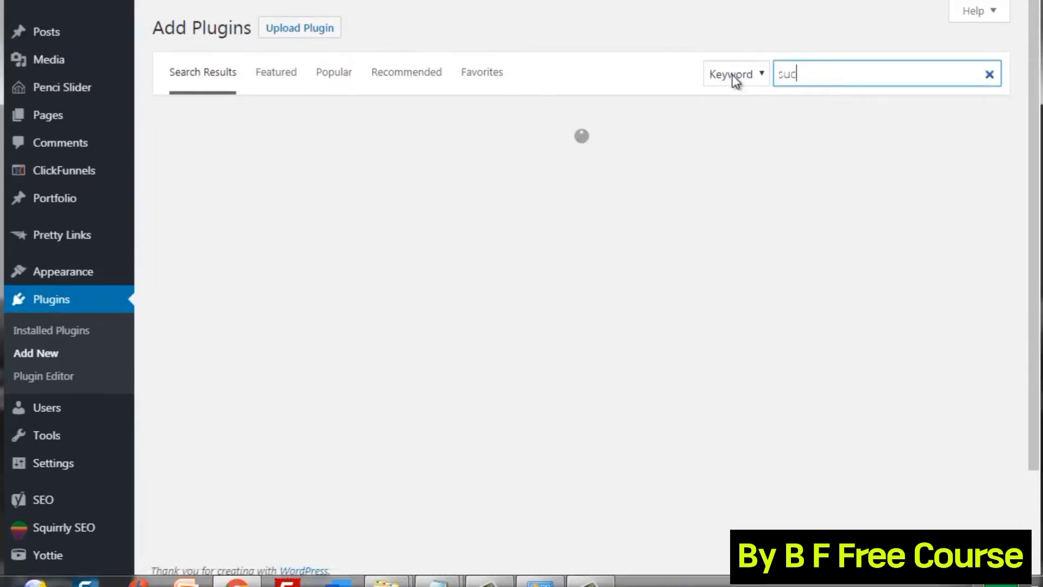
{"action": "type", "text": "ri"}
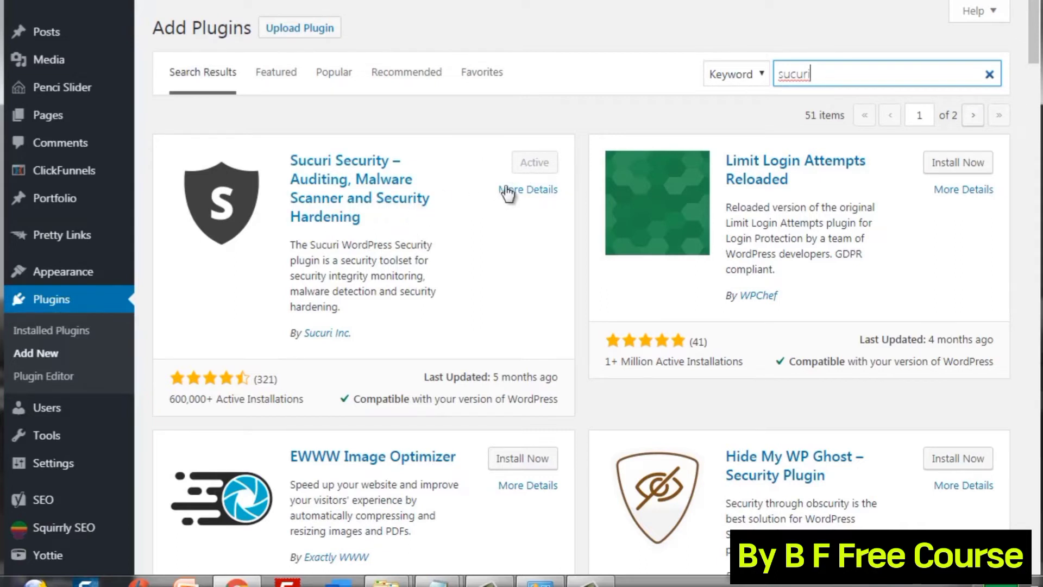
Confirm Sucuri Security shows as Active and bring up the sucuri.net website.
{"action": "left_click", "coordinate": [582, 194]}
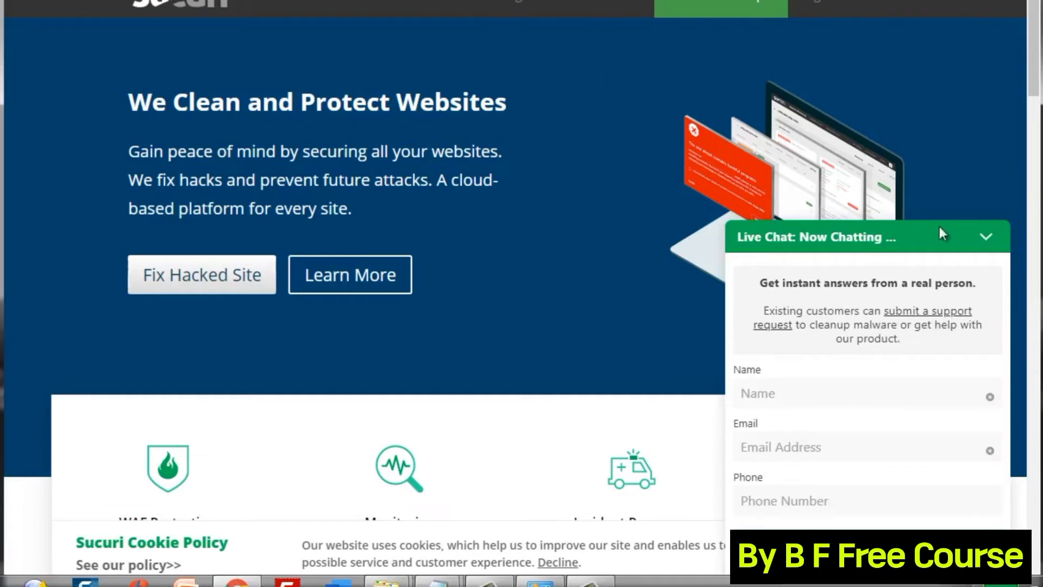
Collapse the Sucuri live chat and compare the $199.99, $299.99 and $499.99 yearly plans.
{"action": "left_click", "coordinate": [987, 235]}
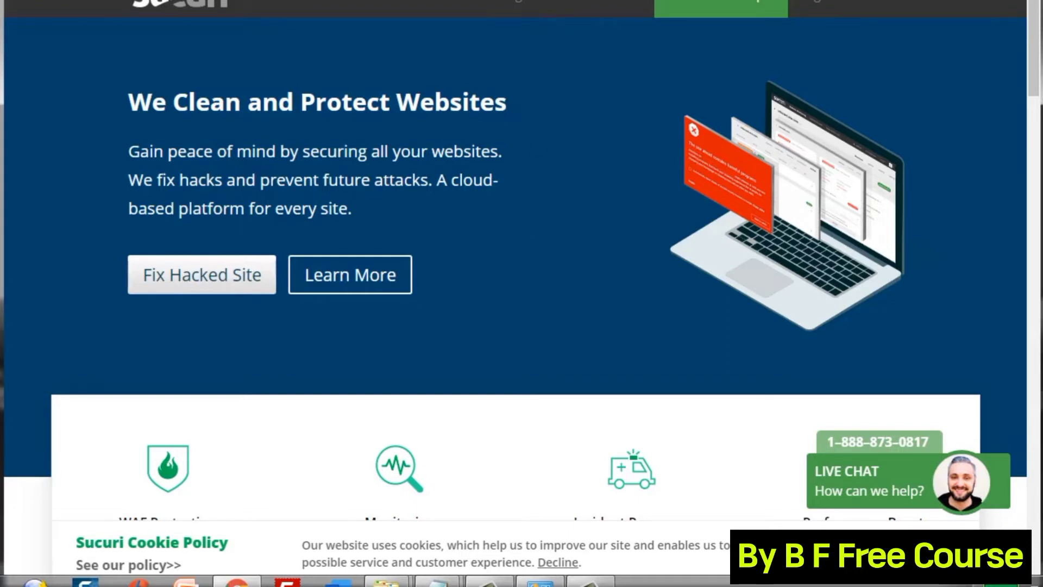
{"action": "scroll", "coordinate": [521, 294], "scroll_direction": "up", "scroll_amount": 1}
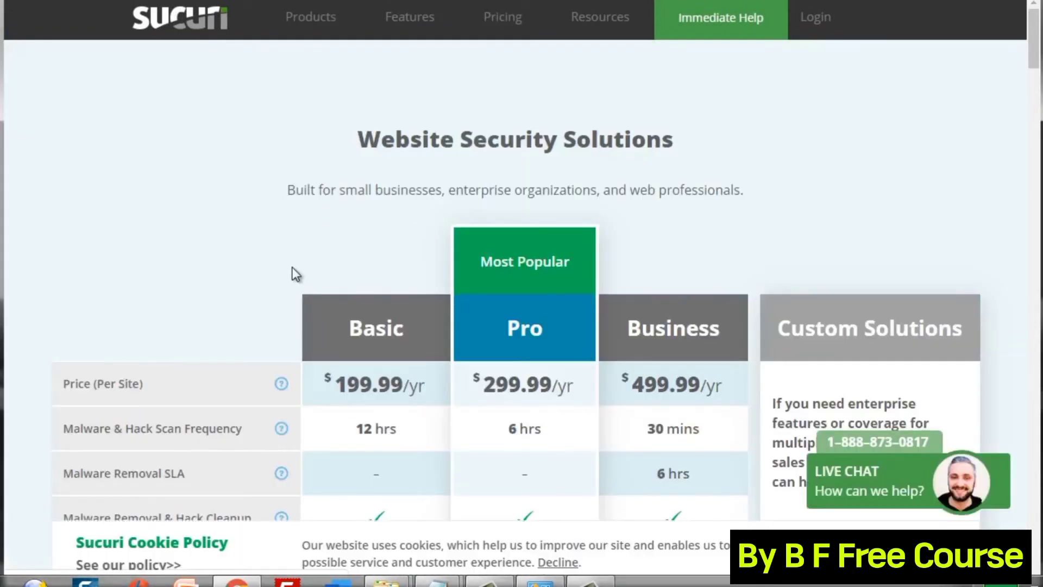
{"action": "scroll", "coordinate": [294, 269], "scroll_direction": "down", "scroll_amount": 3}
{"action": "scroll", "coordinate": [292, 269], "scroll_direction": "down", "scroll_amount": 1}
{"action": "scroll", "coordinate": [291, 269], "scroll_direction": "up", "scroll_amount": 1}
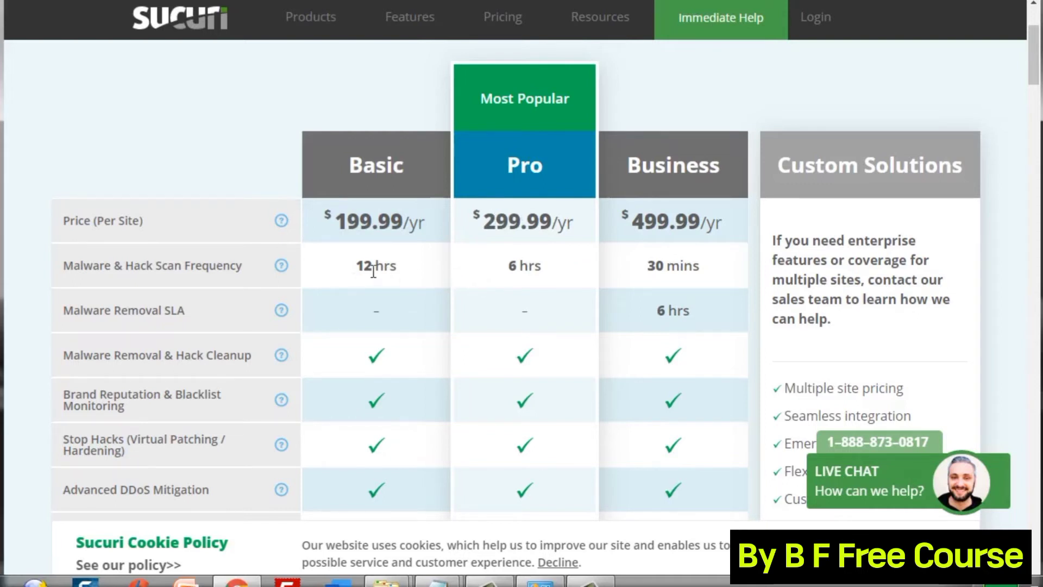
{"action": "scroll", "coordinate": [373, 271], "scroll_direction": "down", "scroll_amount": 3}
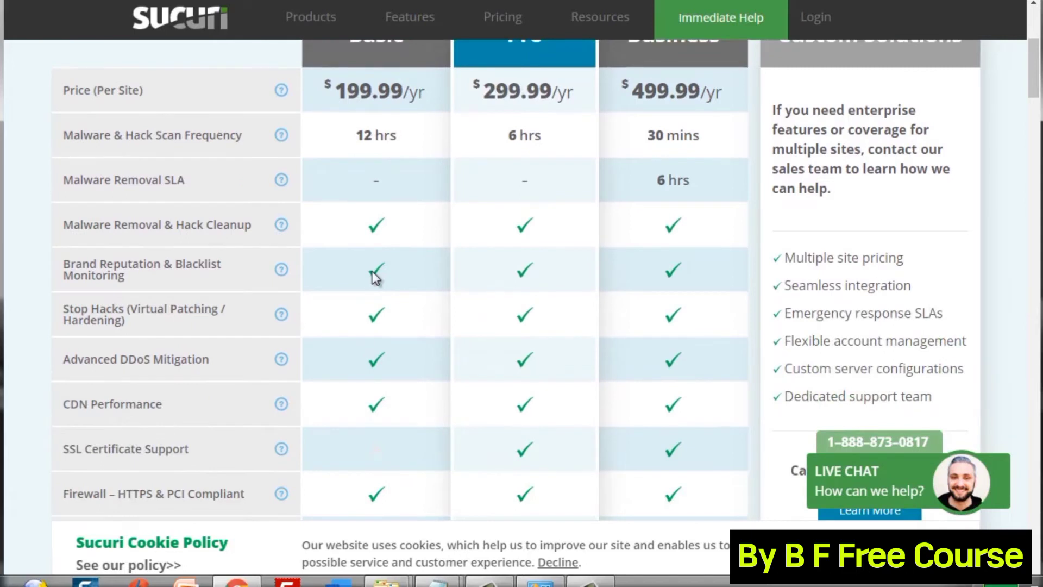
{"action": "scroll", "coordinate": [373, 271], "scroll_direction": "down", "scroll_amount": 1}
{"action": "scroll", "coordinate": [373, 272], "scroll_direction": "down", "scroll_amount": 1}
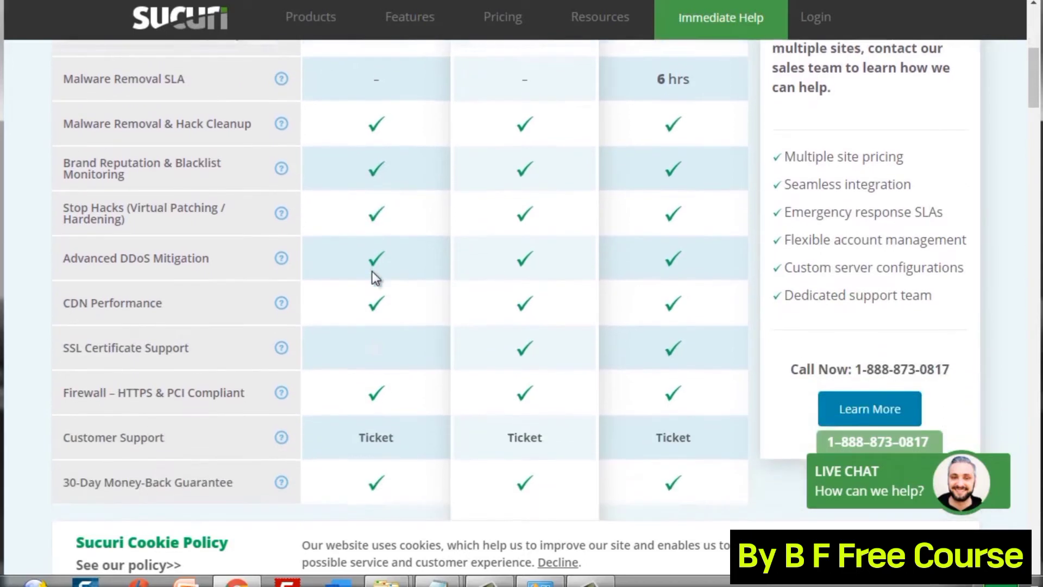
{"action": "scroll", "coordinate": [372, 271], "scroll_direction": "down", "scroll_amount": 1}
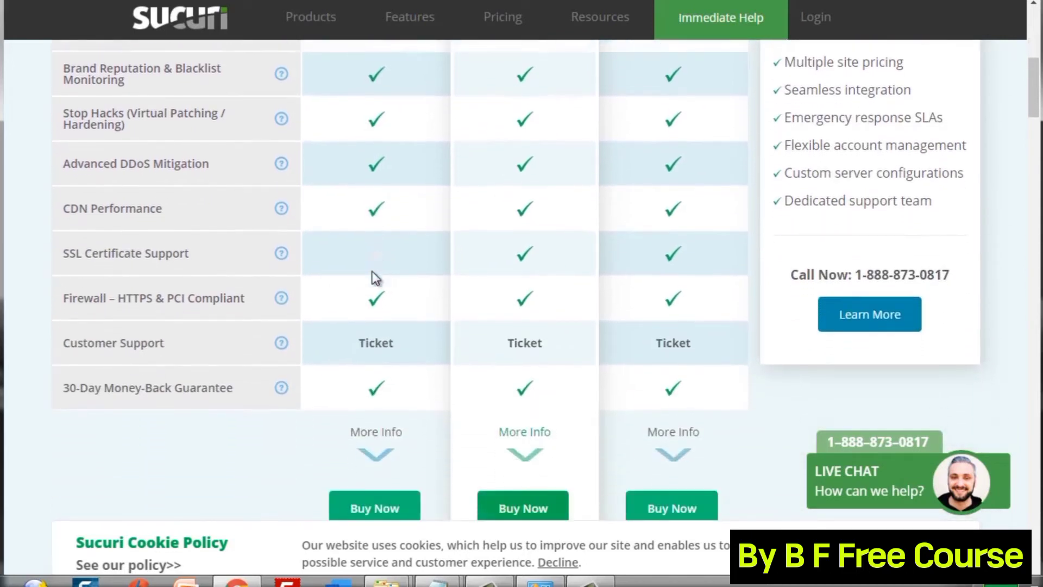
{"action": "scroll", "coordinate": [372, 272], "scroll_direction": "up", "scroll_amount": 2}
{"action": "scroll", "coordinate": [373, 271], "scroll_direction": "up", "scroll_amount": 1}
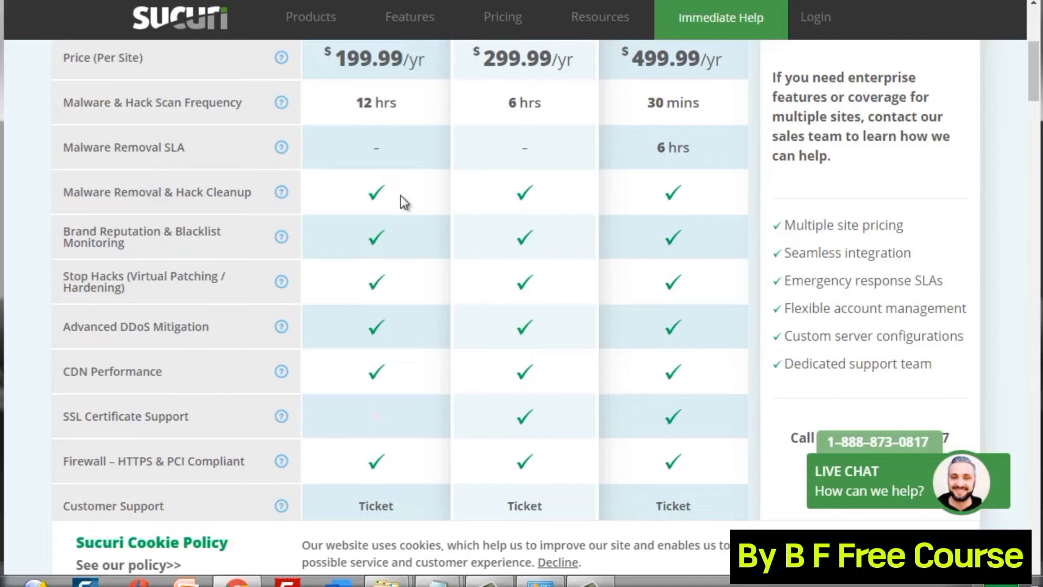
{"action": "scroll", "coordinate": [400, 196], "scroll_direction": "down", "scroll_amount": 3}
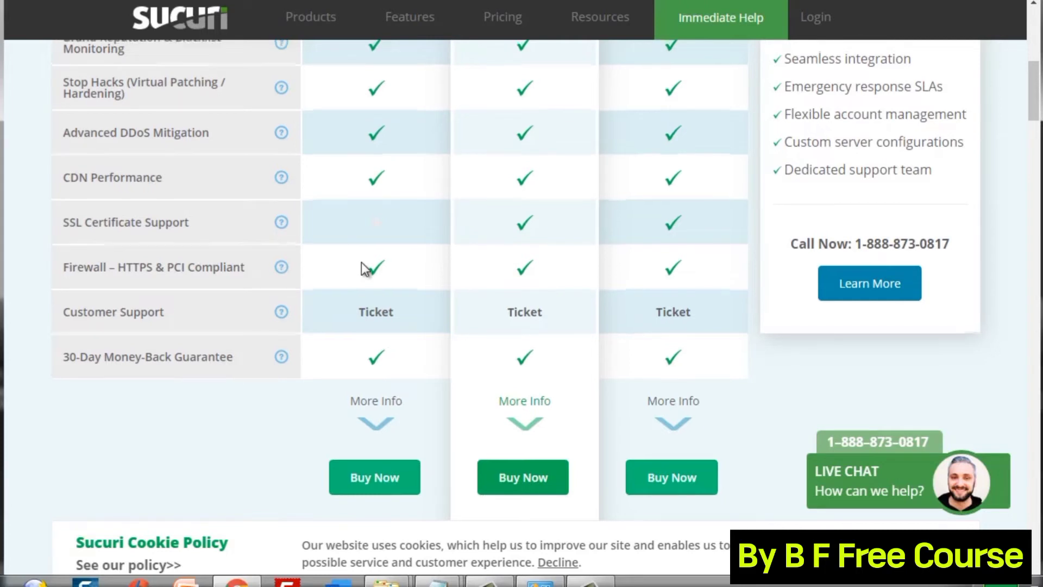
{"action": "scroll", "coordinate": [362, 263], "scroll_direction": "up", "scroll_amount": 3}
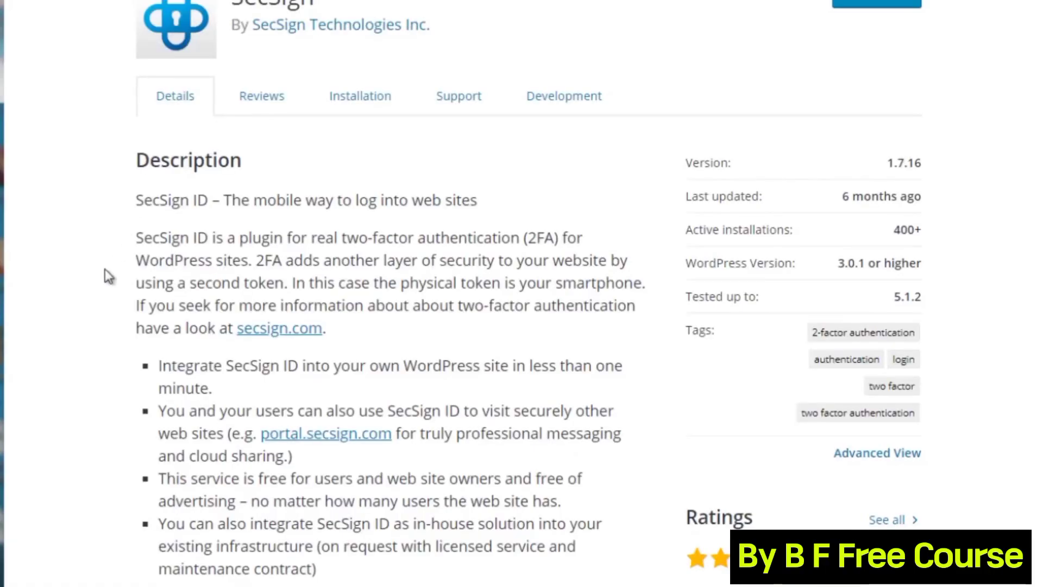
Read through the SecSign plugin's banner and Description, then return to the google authenticator results.
{"action": "scroll", "coordinate": [106, 269], "scroll_direction": "up", "scroll_amount": 3}
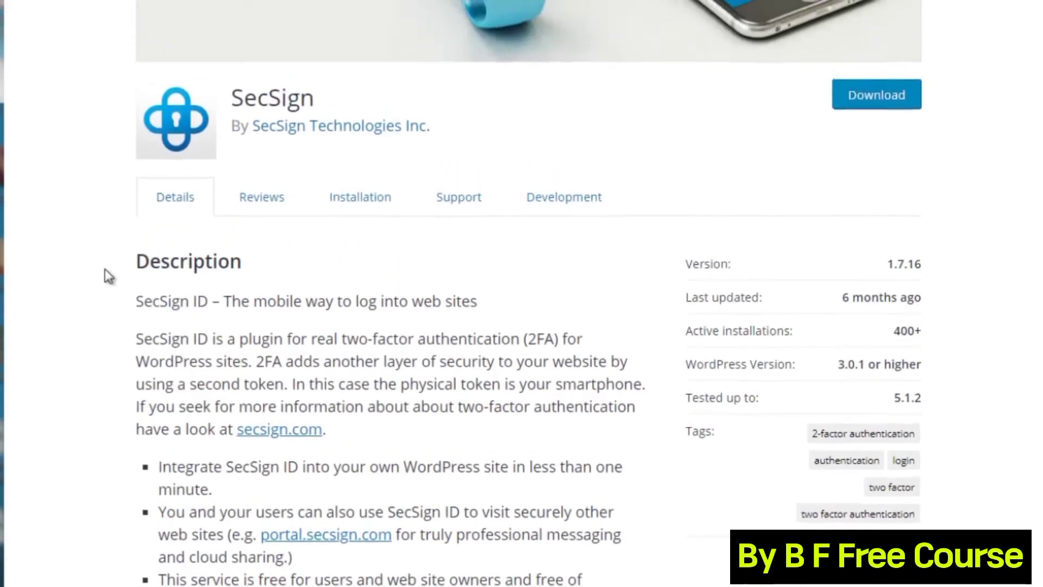
{"action": "scroll", "coordinate": [105, 268], "scroll_direction": "up", "scroll_amount": 4}
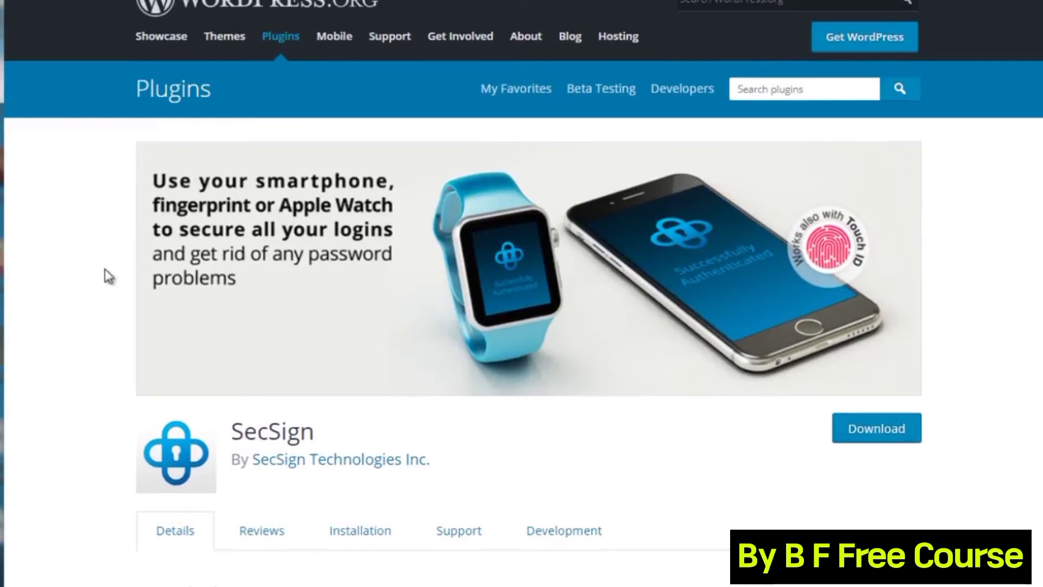
{"action": "scroll", "coordinate": [106, 270], "scroll_direction": "down", "scroll_amount": 3}
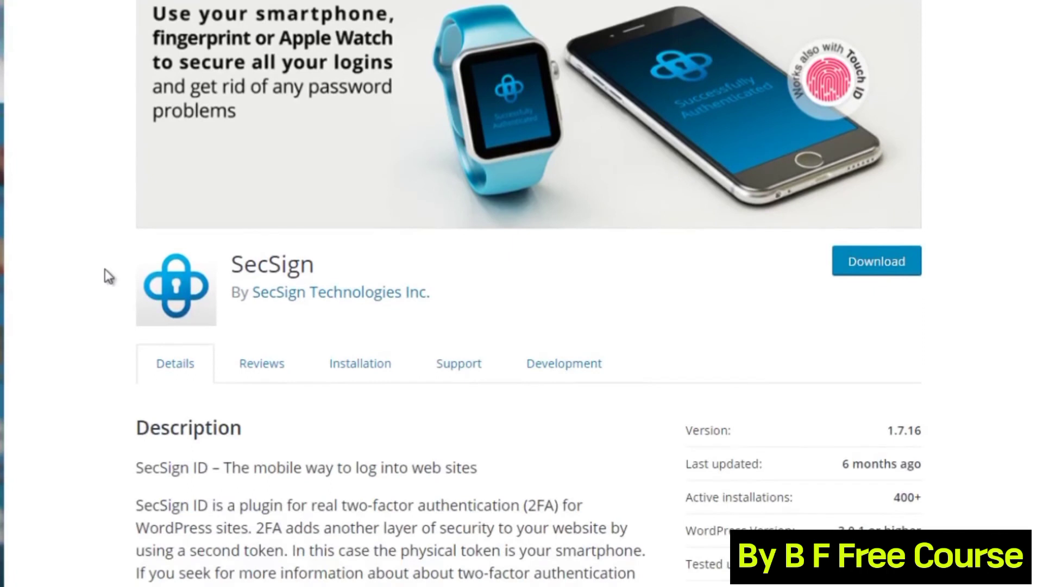
{"action": "scroll", "coordinate": [107, 275], "scroll_direction": "down", "scroll_amount": 3}
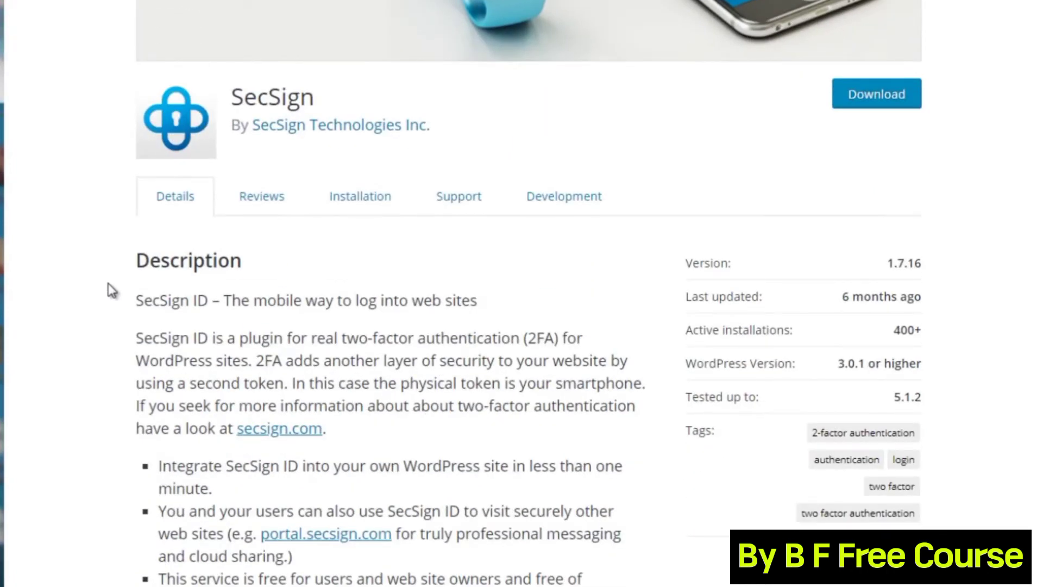
{"action": "scroll", "coordinate": [112, 291], "scroll_direction": "up", "scroll_amount": 4}
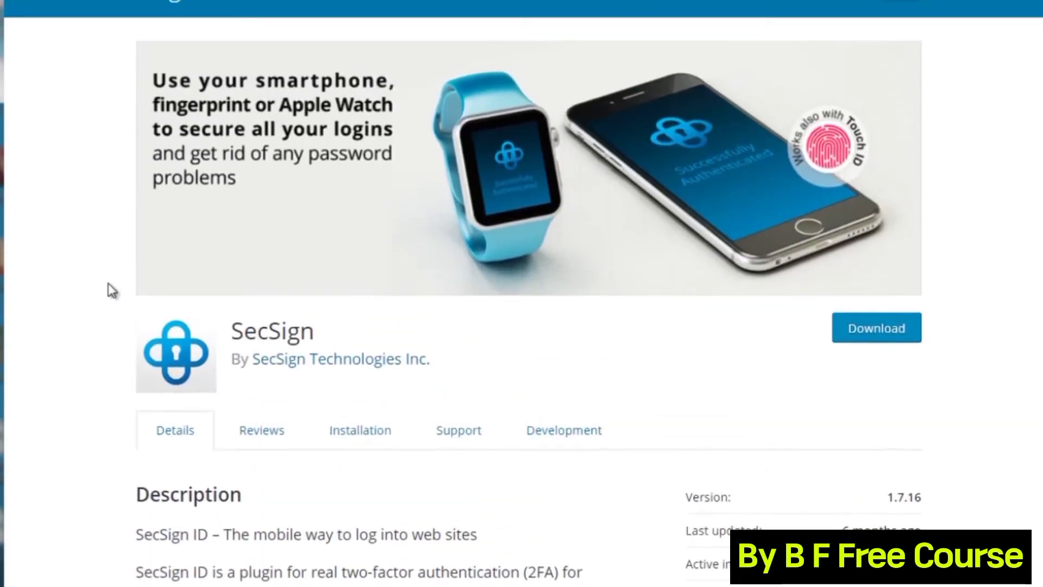
{"action": "scroll", "coordinate": [111, 291], "scroll_direction": "down", "scroll_amount": 1}
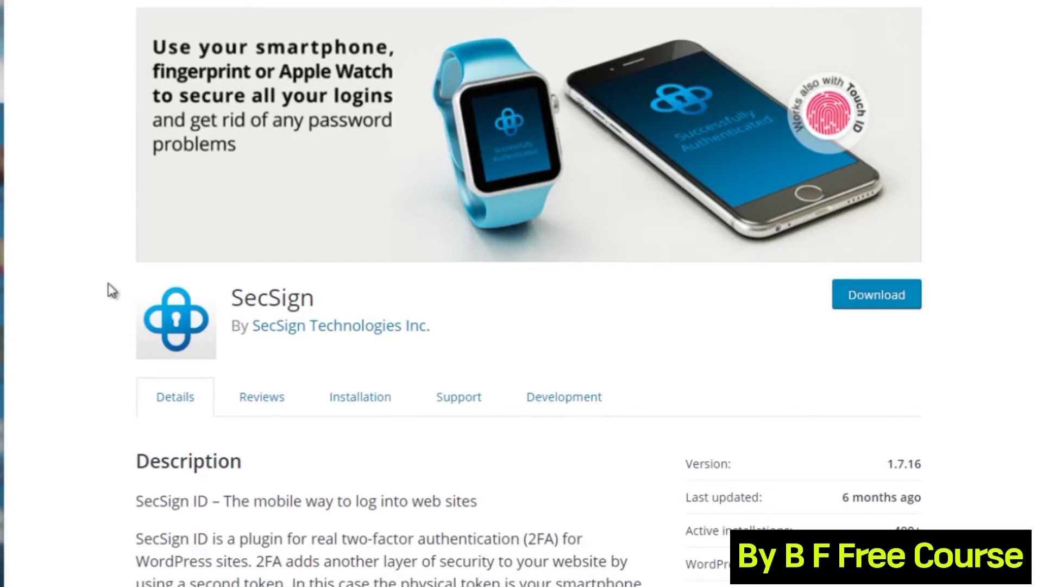
{"action": "scroll", "coordinate": [111, 291], "scroll_direction": "down", "scroll_amount": 1}
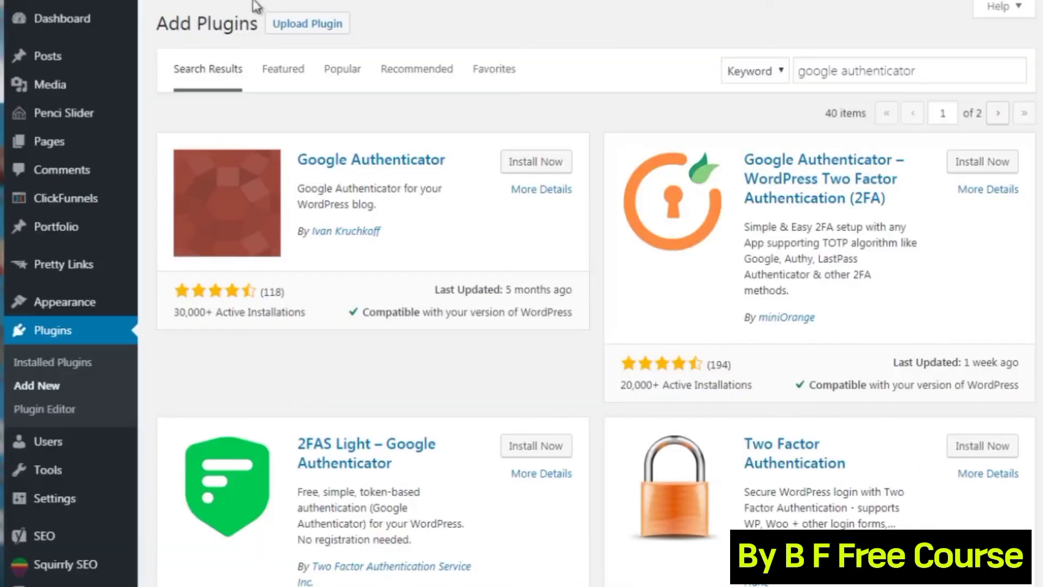
Search plugins for 'secsign', then clear it and search for 'google authenticator' instead.
{"action": "left_click", "coordinate": [921, 69]}
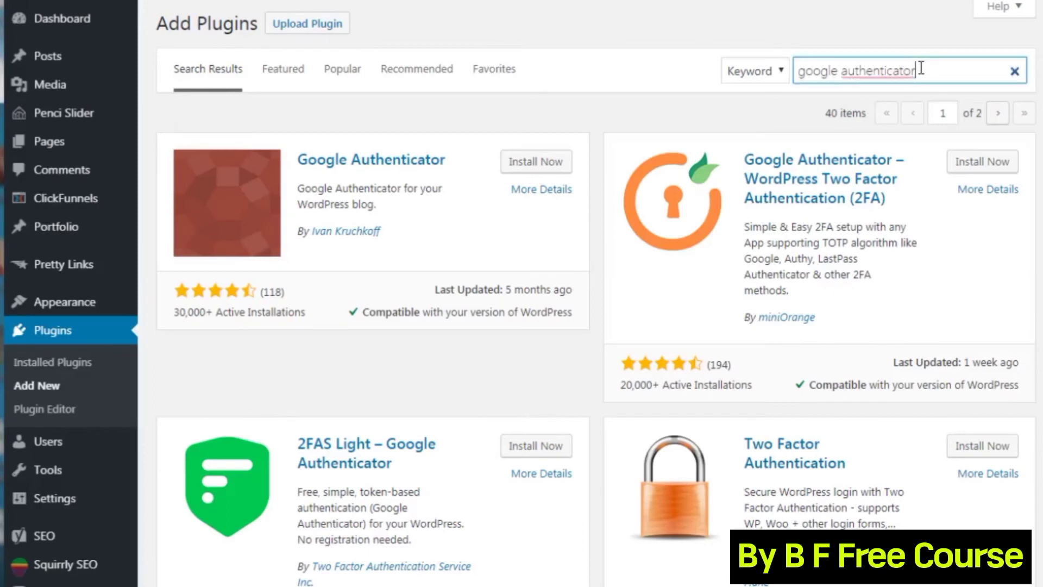
{"action": "key", "text": "ctrl+a"}
{"action": "key", "text": "ctrl+c"}
{"action": "key", "text": "BackSpace"}
{"action": "type", "text": "secsign"}
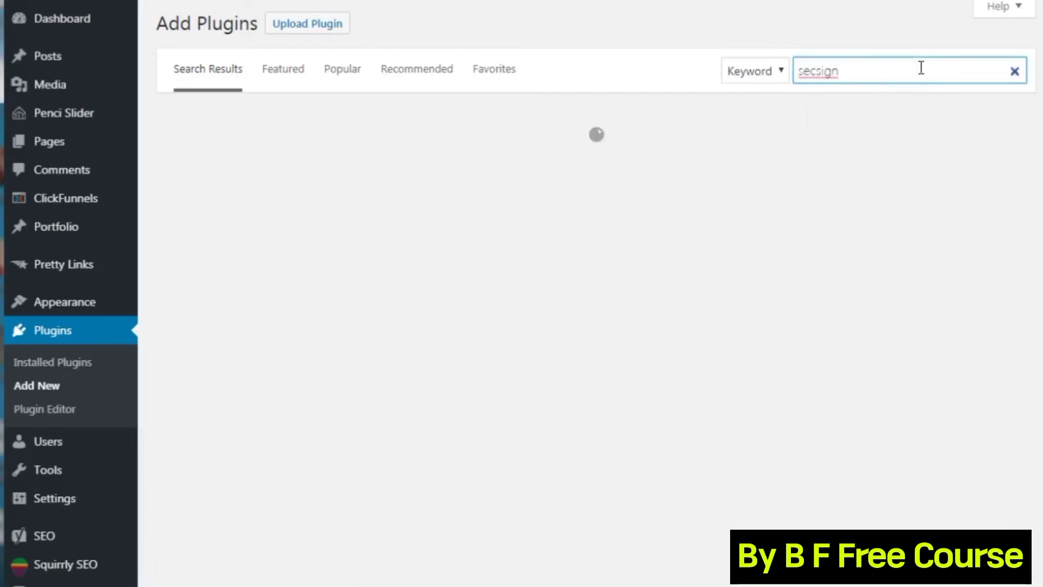
{"action": "left_click", "coordinate": [1014, 72]}
{"action": "left_click", "coordinate": [868, 75]}
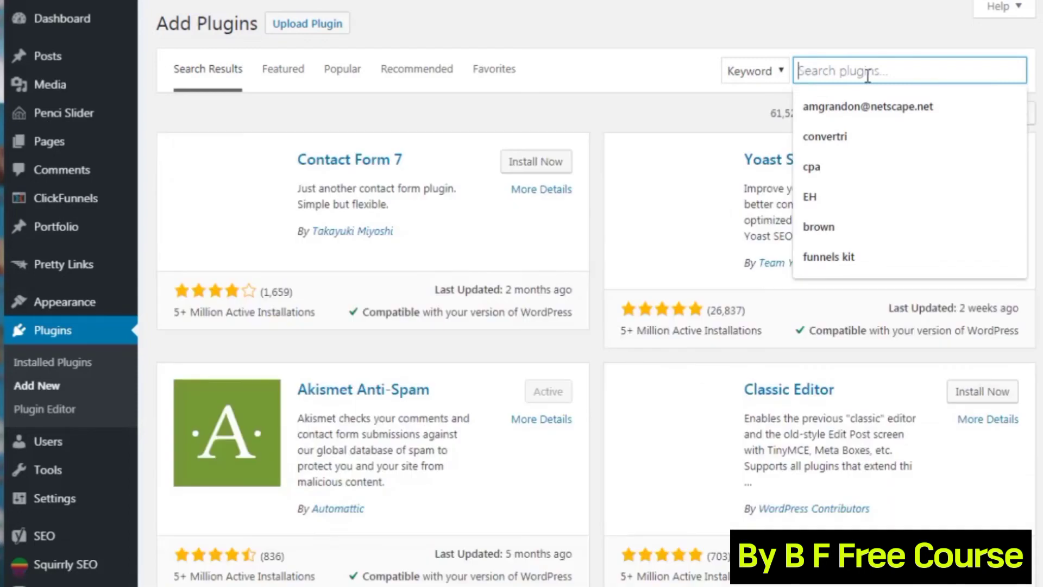
{"action": "key", "text": "ctrl+v"}
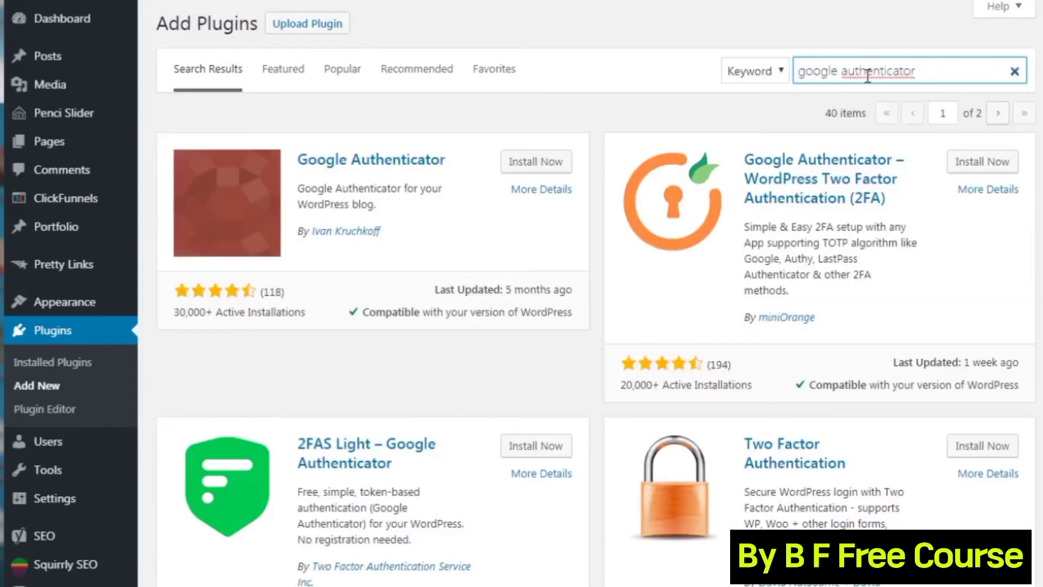
{"action": "left_click", "coordinate": [592, 119]}
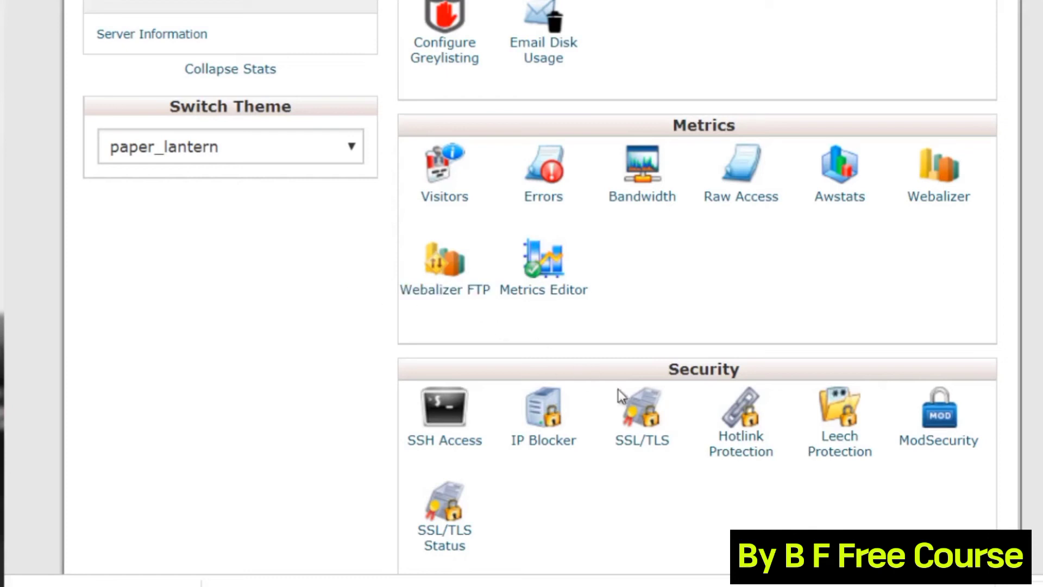
Open cPanel's Hotlink Protection page and scroll to Configure Hotlink Protection.
{"action": "left_click", "coordinate": [742, 449]}
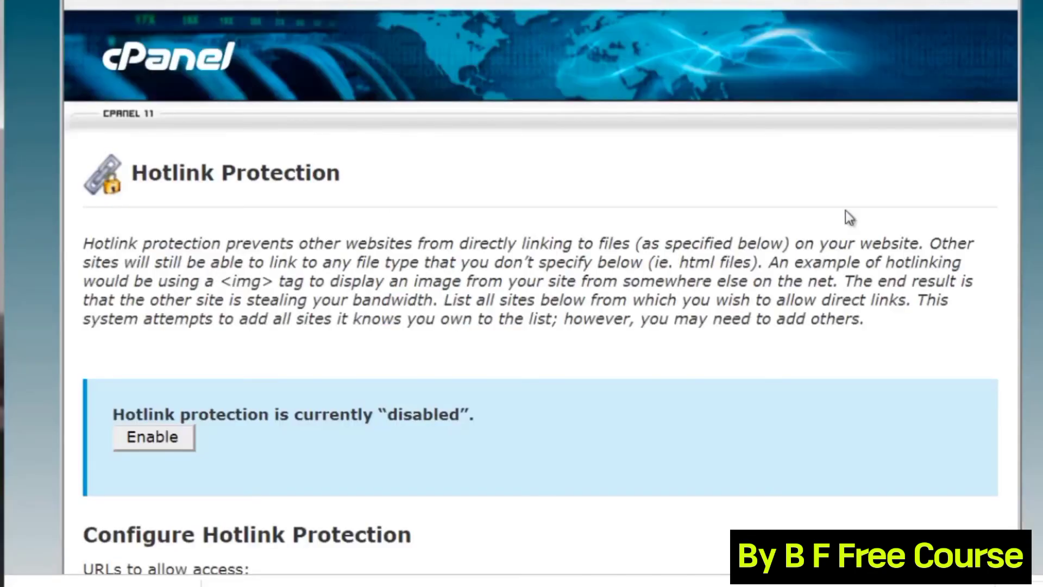
{"action": "scroll", "coordinate": [541, 294], "scroll_direction": "down", "scroll_amount": 5}
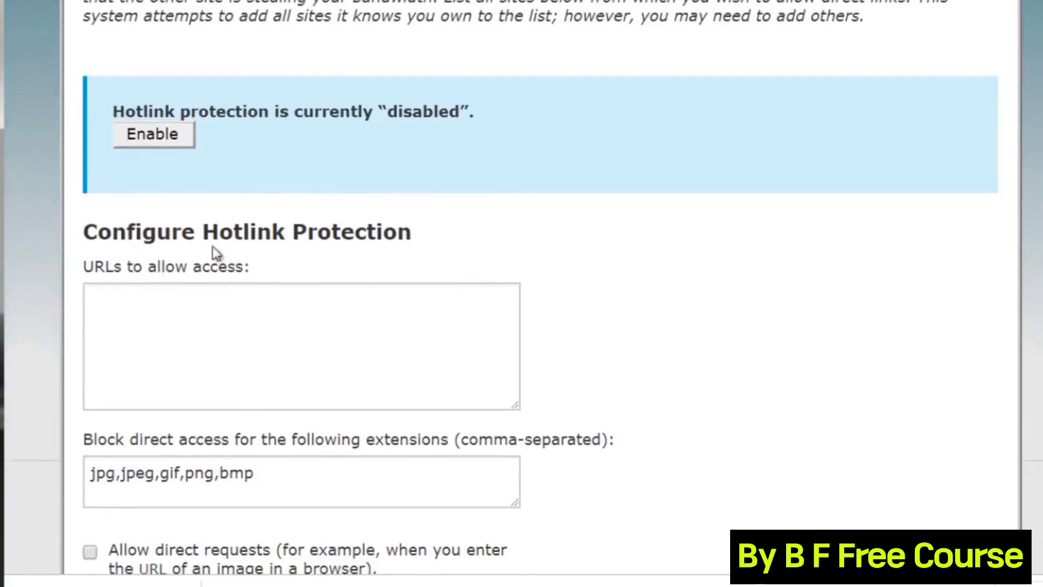
{"action": "left_click", "coordinate": [267, 323]}
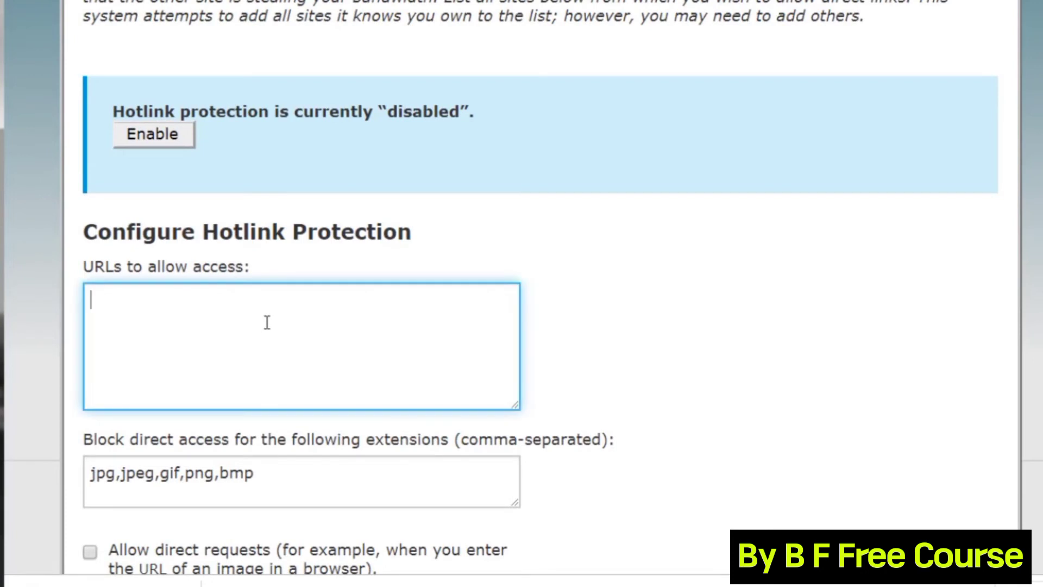
{"action": "type", "text": "www.yourdom"}
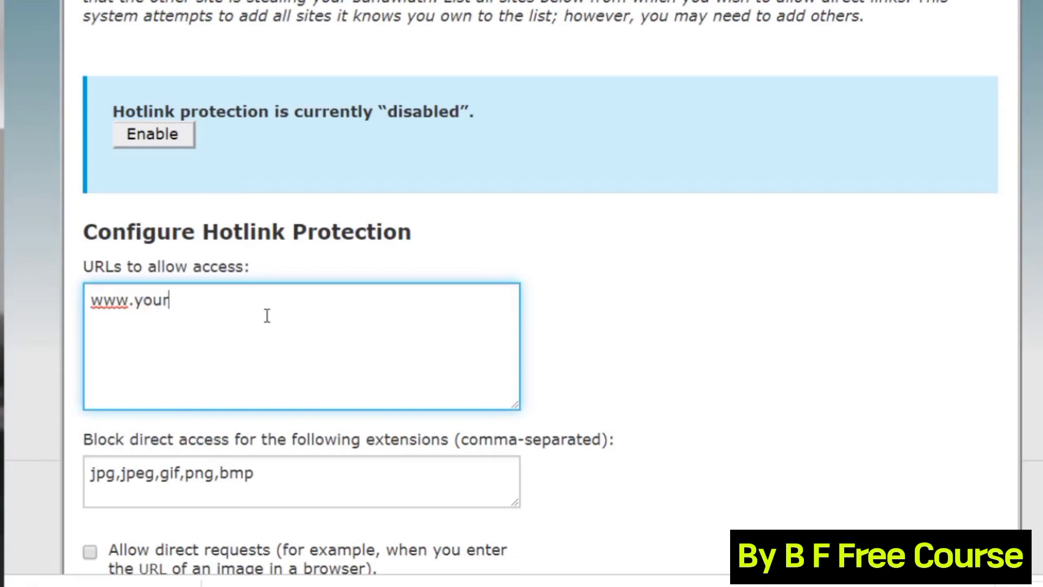
{"action": "key", "text": "BackSpace"}
{"action": "type", "text": "omain.com"}
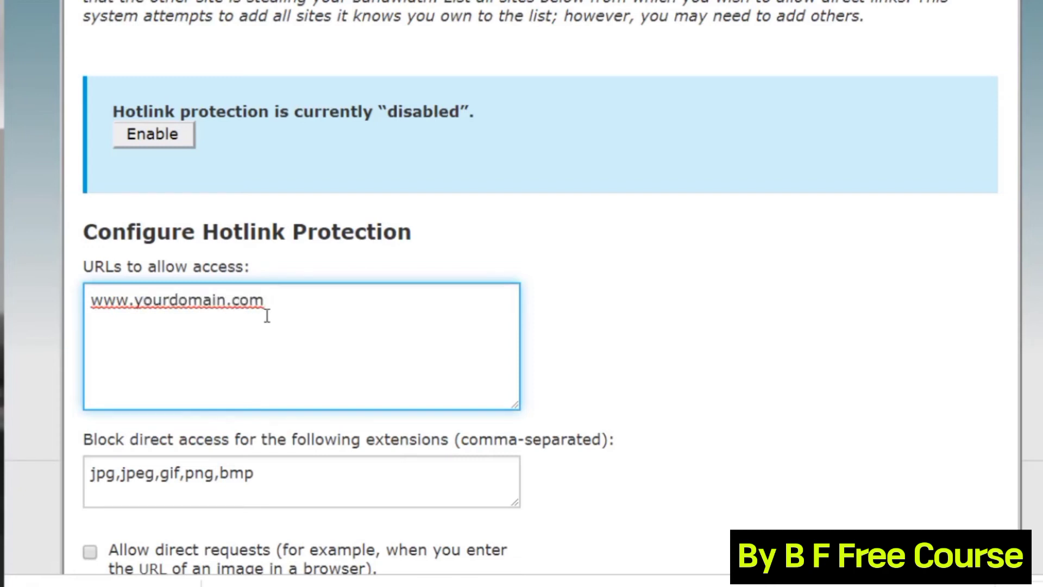
{"action": "key", "text": "Return"}
{"action": "type", "text": "http://"}
{"action": "type", "text": "www.yourdomain.com"}
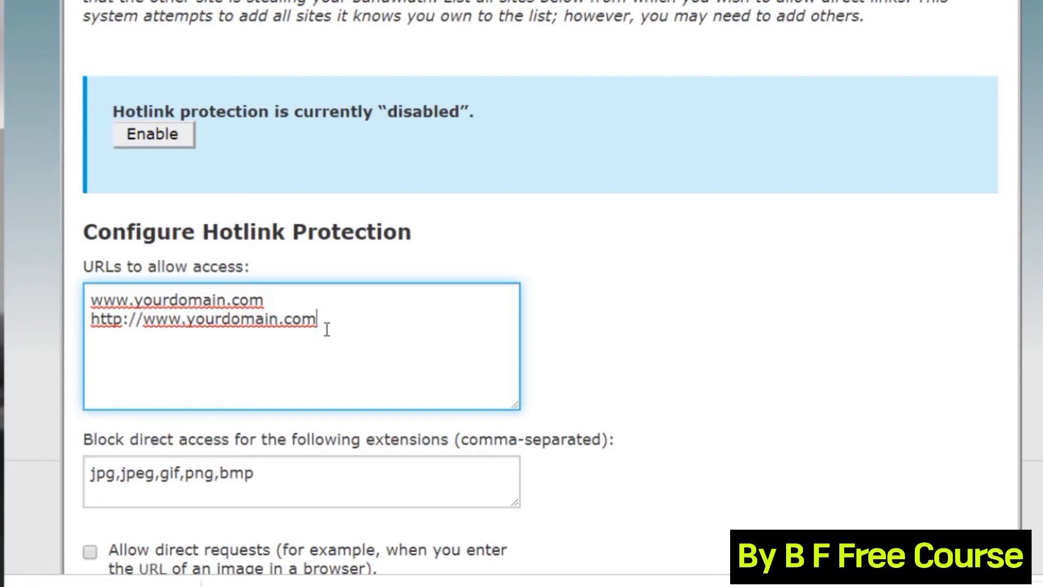
{"action": "left_click", "coordinate": [123, 325]}
{"action": "type", "text": "s"}
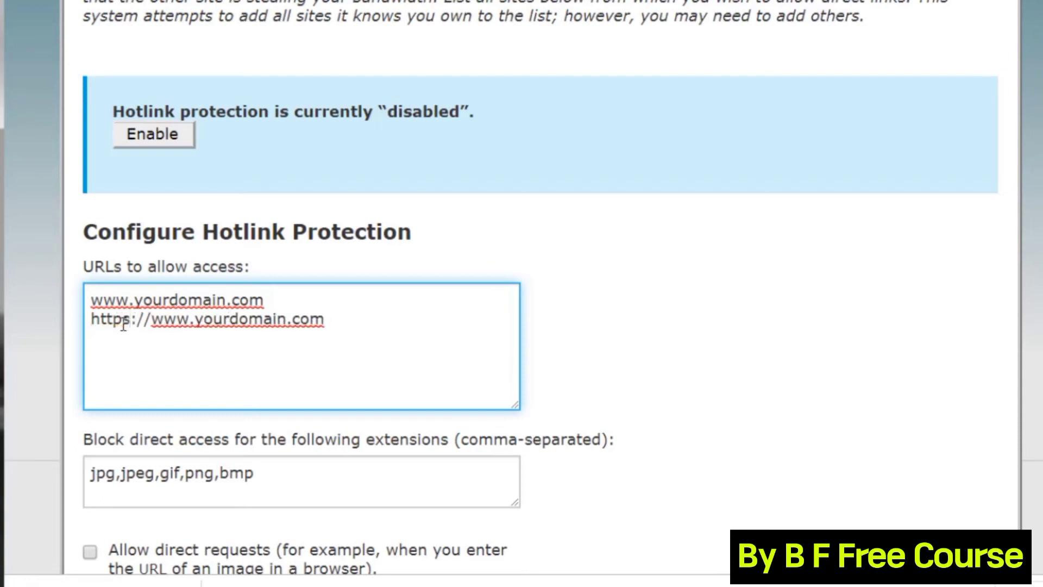
{"action": "left_click", "coordinate": [350, 324]}
{"action": "key", "text": "Return"}
{"action": "type", "text": "www.yoursistersite.com"}
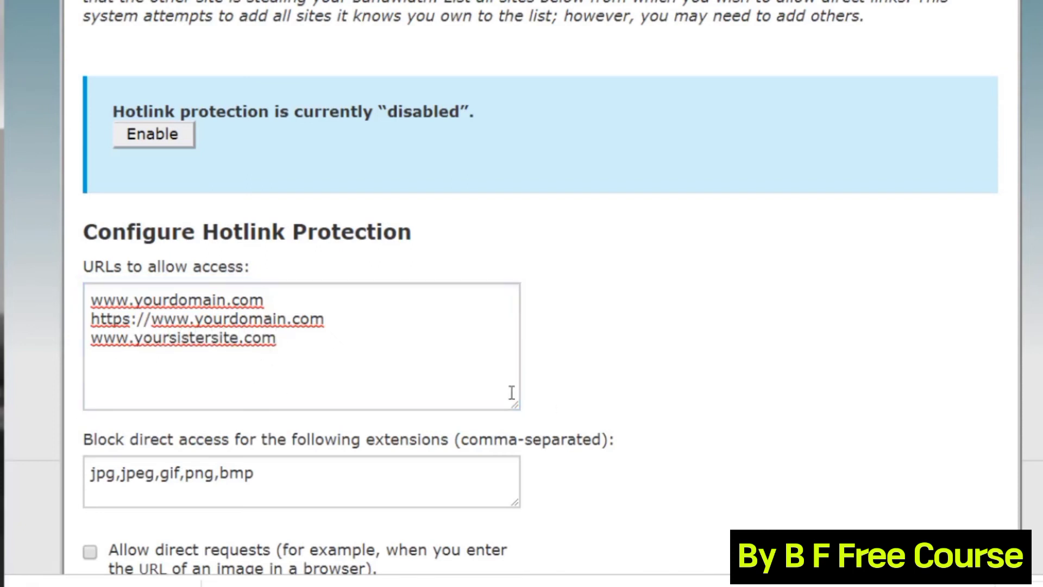
{"action": "scroll", "coordinate": [459, 319], "scroll_direction": "down", "scroll_amount": 1}
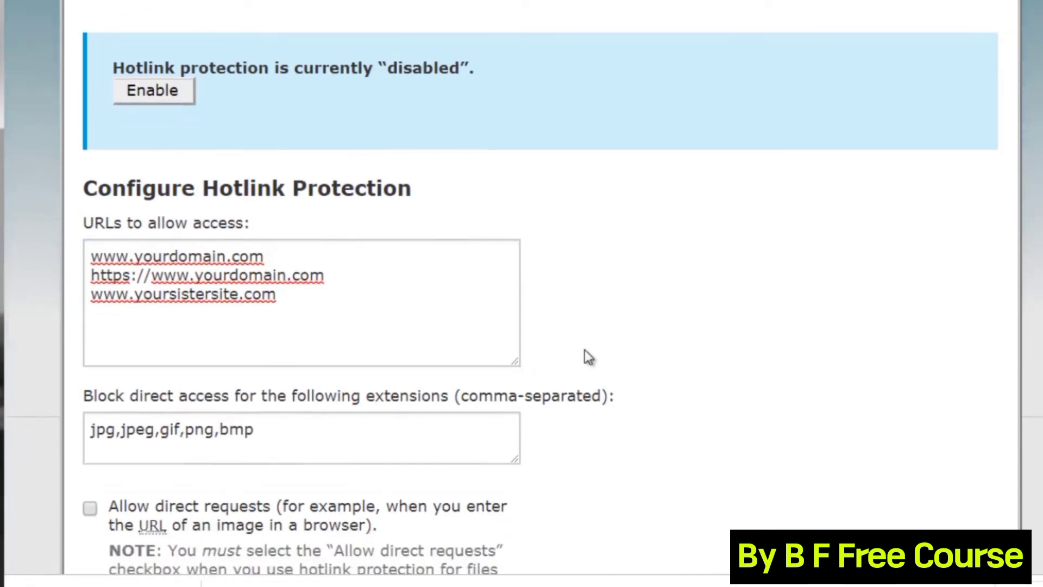
{"action": "left_click", "coordinate": [438, 307]}
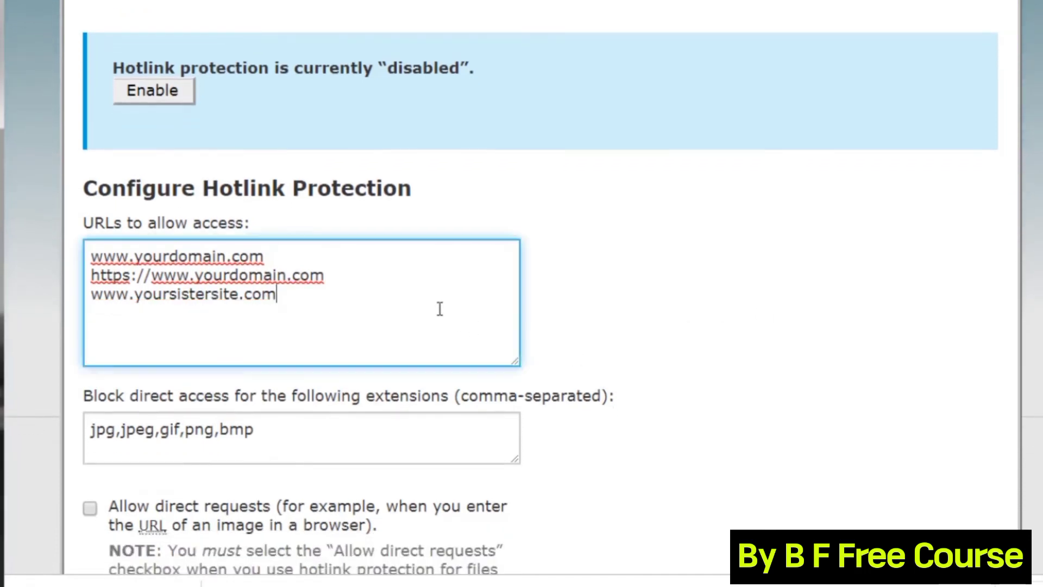
{"action": "left_click", "coordinate": [546, 353]}
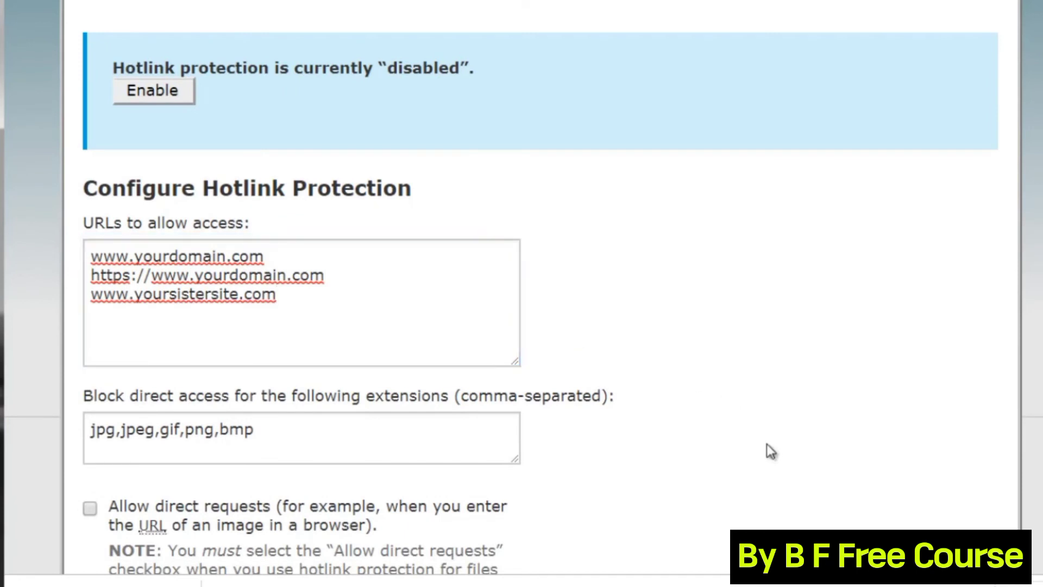
{"action": "scroll", "coordinate": [521, 294], "scroll_direction": "down", "scroll_amount": 1}
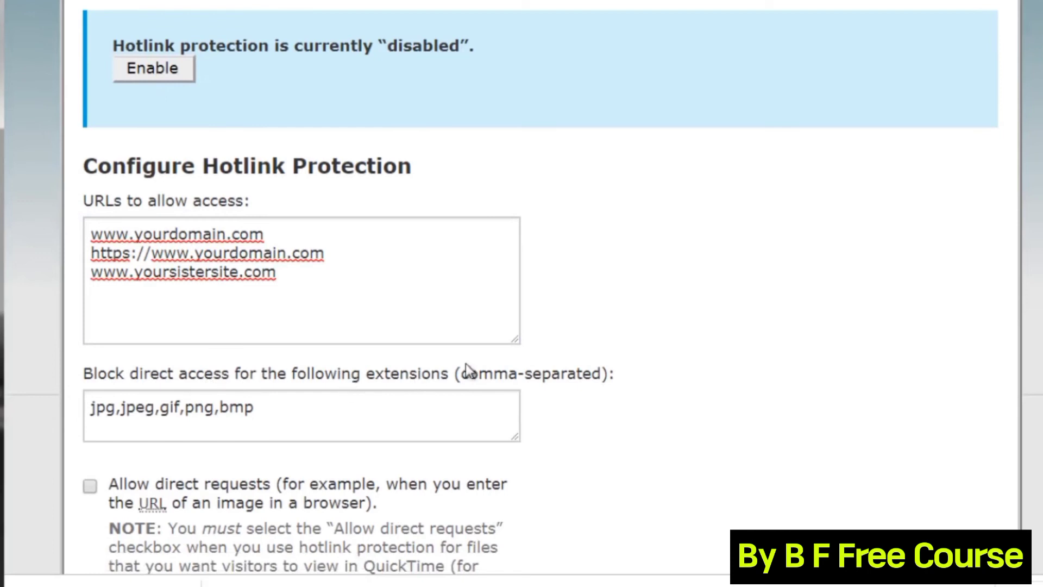
Append mp3, zip and mp4 after bmp in the hotlink-protection blocked extensions list.
{"action": "left_click", "coordinate": [298, 405]}
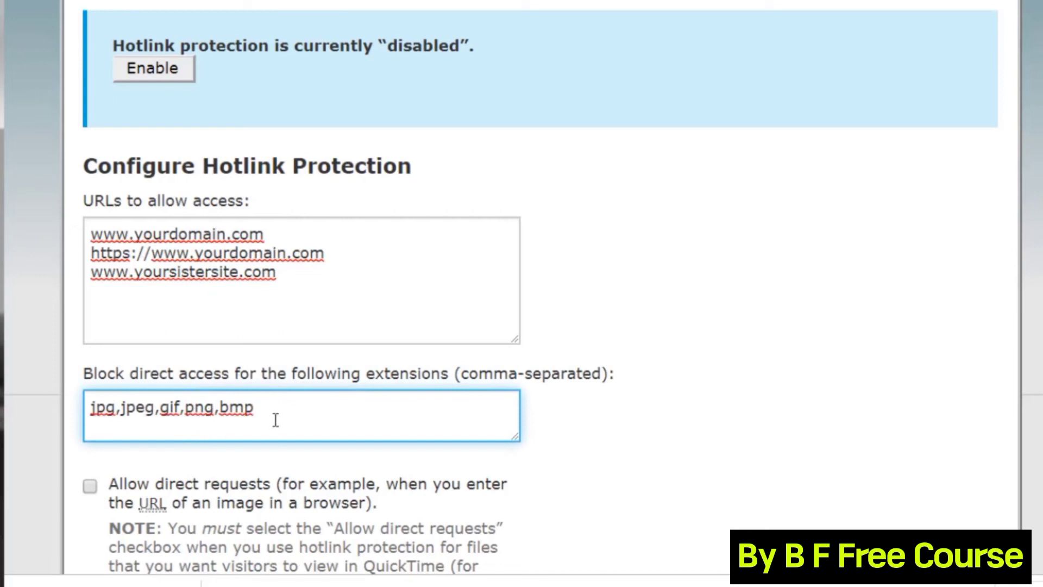
{"action": "type", "text": ",mp3,zip,"}
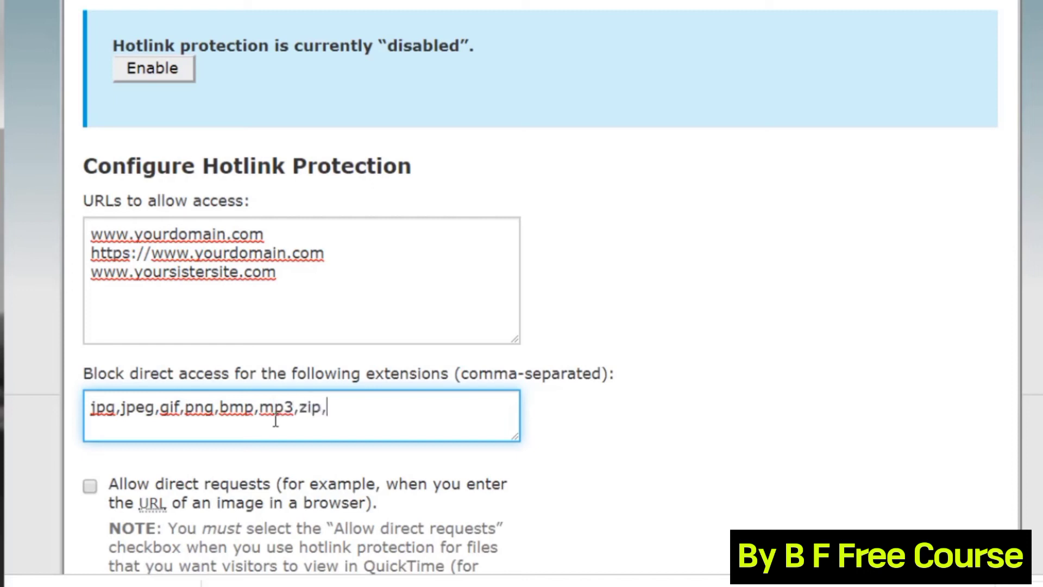
{"action": "type", "text": "mp4"}
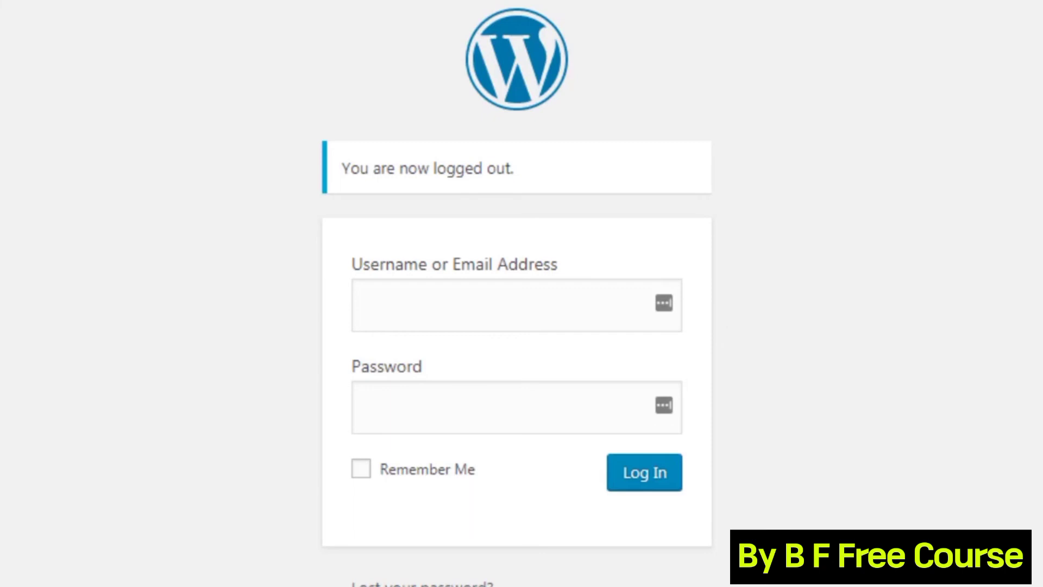
Enter admin in the login form's username field and select it for replacement.
{"action": "type", "text": "admin"}
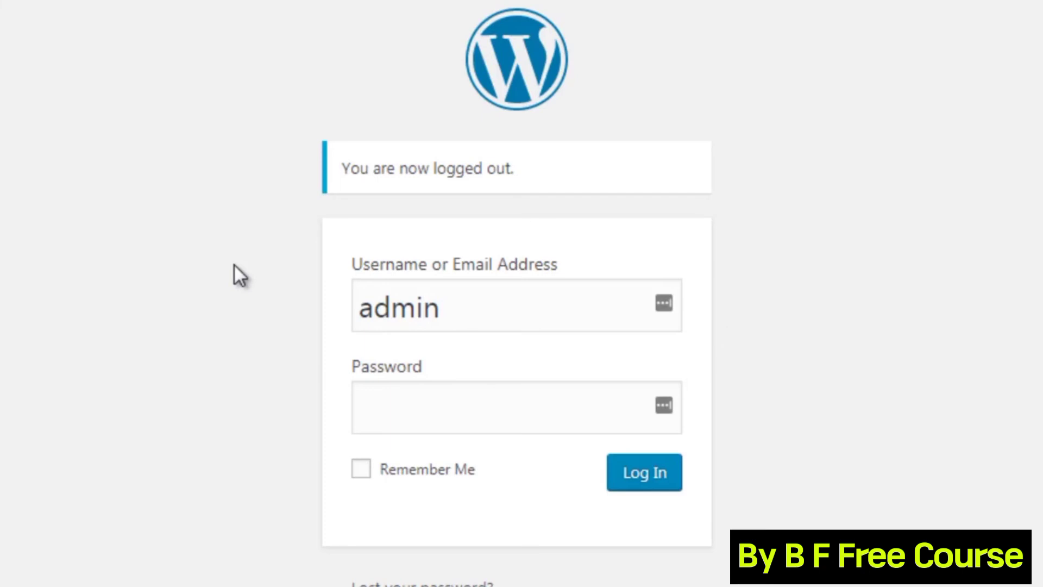
{"action": "left_click_drag", "start_coordinate": [463, 310], "coordinate": [348, 311]}
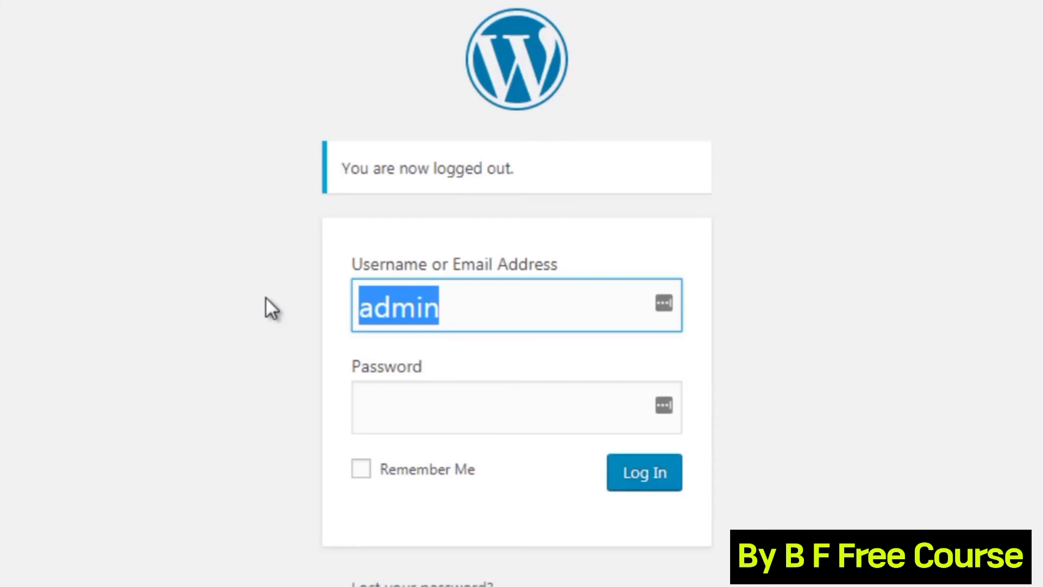
Replace the admin username with yourdomain by pasting, then move to the Password field.
{"action": "type", "text": "yourdomain"}
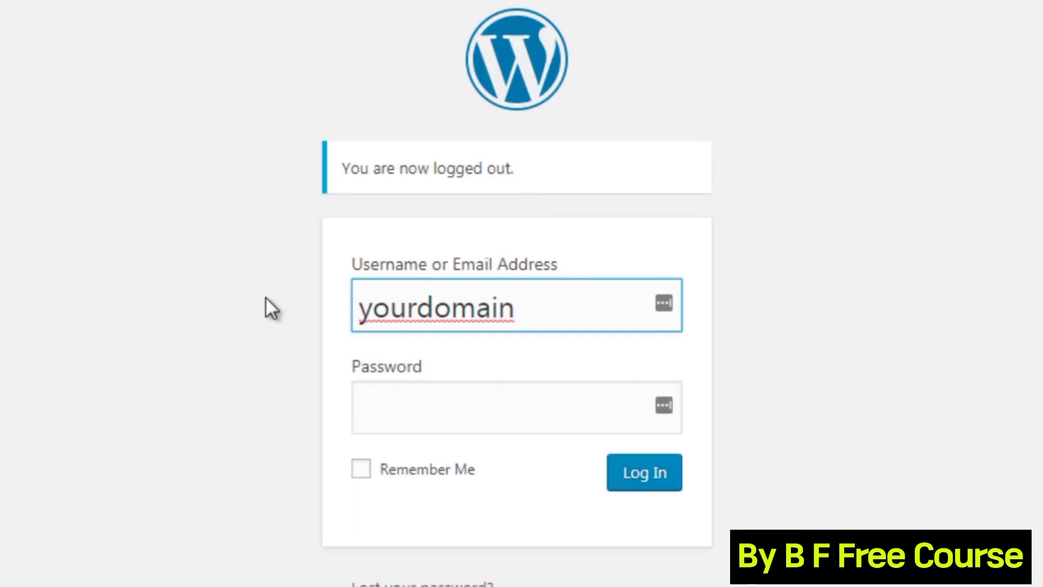
{"action": "left_click", "coordinate": [386, 409]}
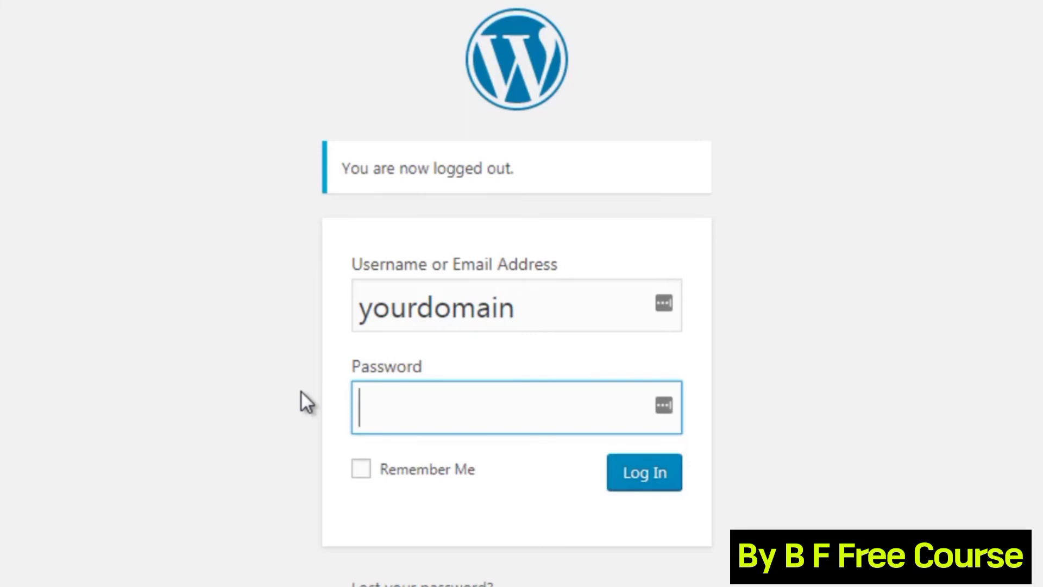
Launch a blank Notepad document from the Start menu.
{"action": "key", "text": "super"}
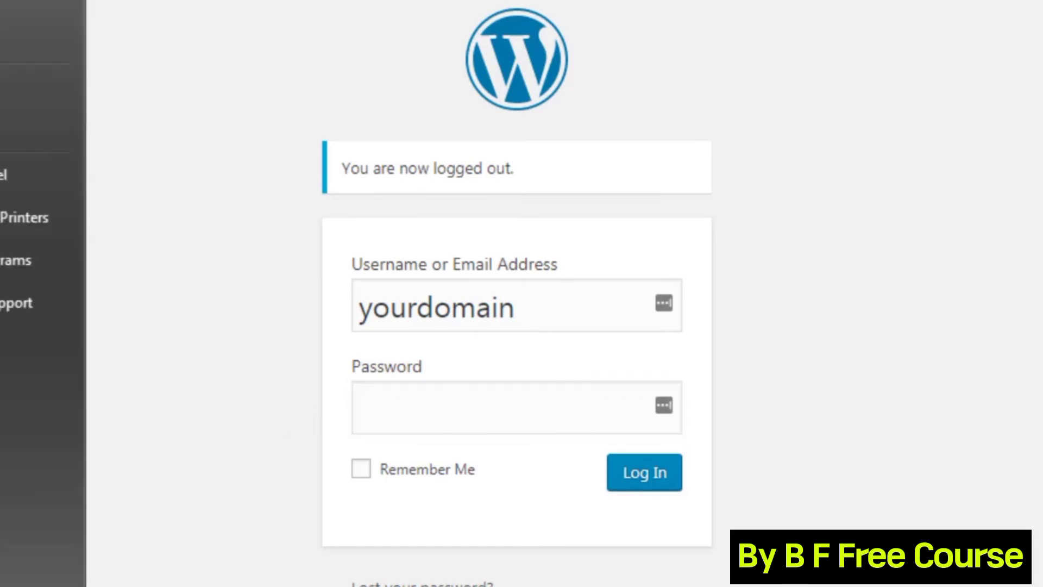
{"action": "key", "text": "Return"}
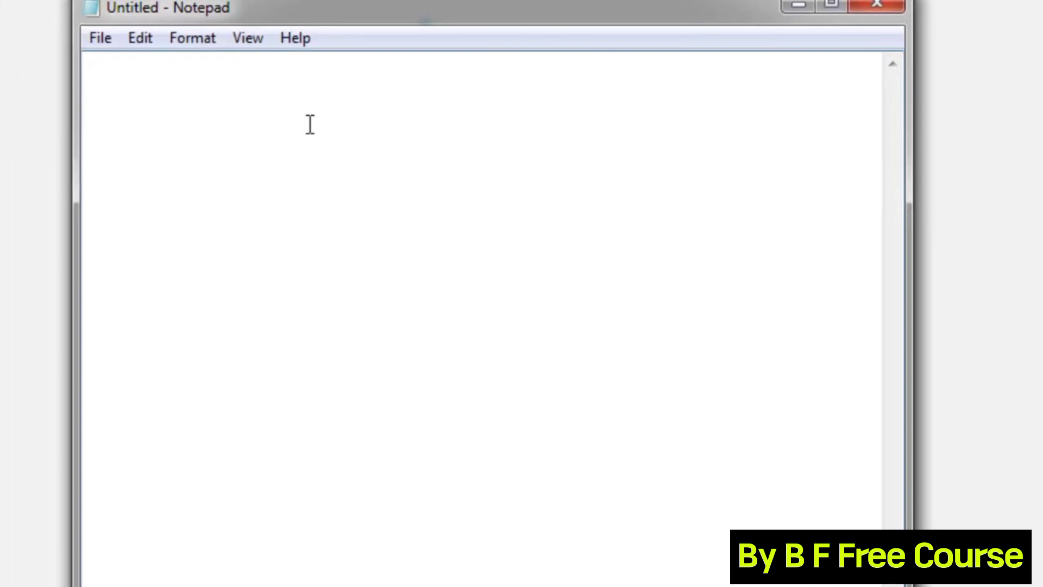
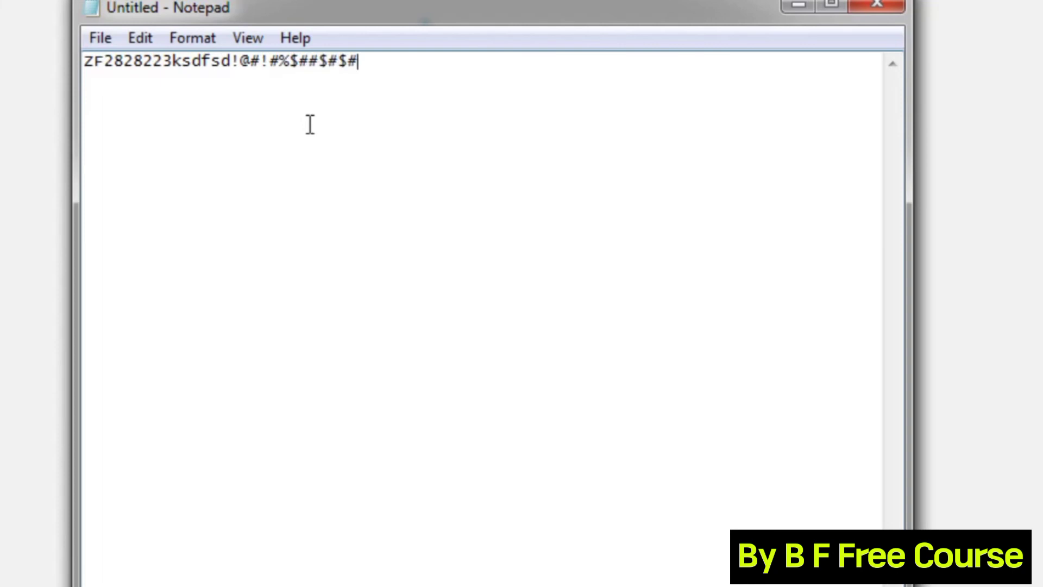
Type a long sample password mixing letters, digits and symbols into Notepad.
{"action": "left_click_drag", "start_coordinate": [398, 68], "coordinate": [70, 49]}
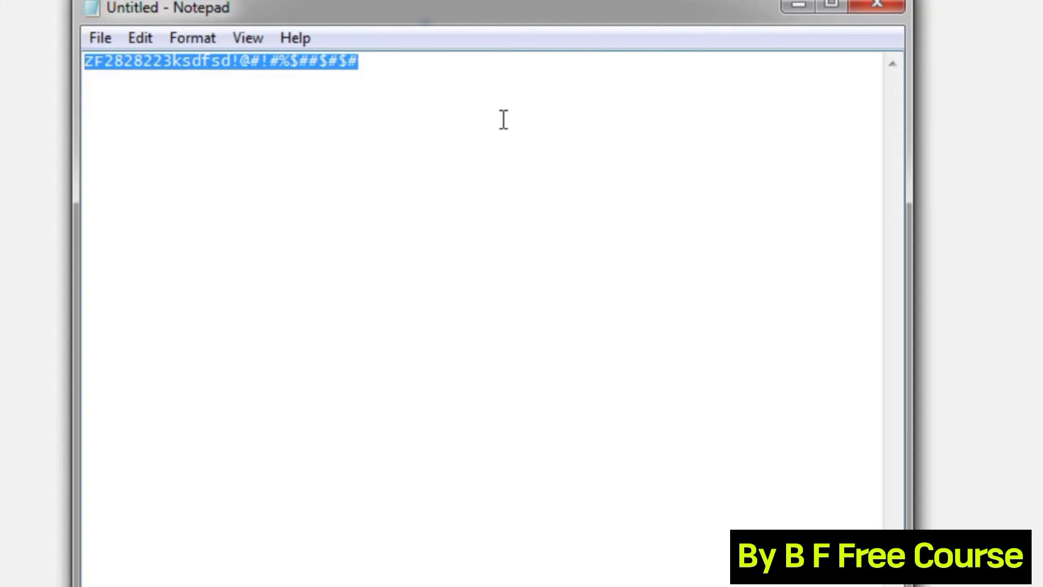
Wrap the password line in angle brackets < and >, then select the whole line.
{"action": "key", "text": "Left"}
{"action": "key", "text": "Right"}
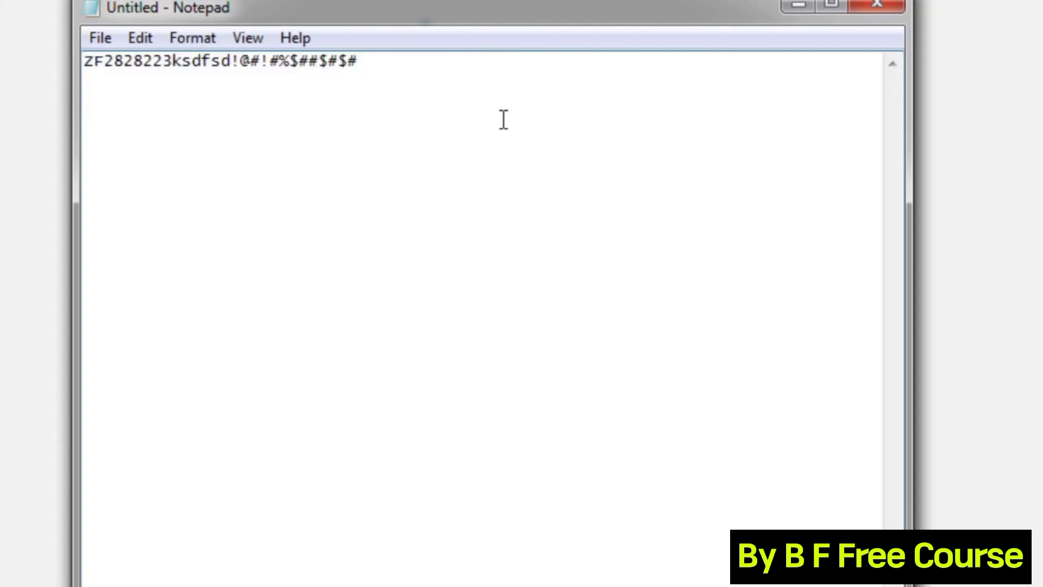
{"action": "type", "text": ">"}
{"action": "key", "text": "BackSpace"}
{"action": "key", "text": "Left"}
{"action": "type", "text": "<"}
{"action": "key", "text": "Right"}
{"action": "key", "text": "Right"}
{"action": "key", "text": "Right"}
{"action": "key", "text": "Right"}
{"action": "key", "text": "Right"}
{"action": "key", "text": "Right"}
{"action": "key", "text": "Right"}
{"action": "key", "text": "Right"}
{"action": "key", "text": "Right"}
{"action": "key", "text": "Right"}
{"action": "key", "text": "Right"}
{"action": "key", "text": "Right"}
{"action": "key", "text": "Right"}
{"action": "key", "text": "Right"}
{"action": "key", "text": "Right"}
{"action": "key", "text": "Right"}
{"action": "key", "text": "Right"}
{"action": "key", "text": "Right"}
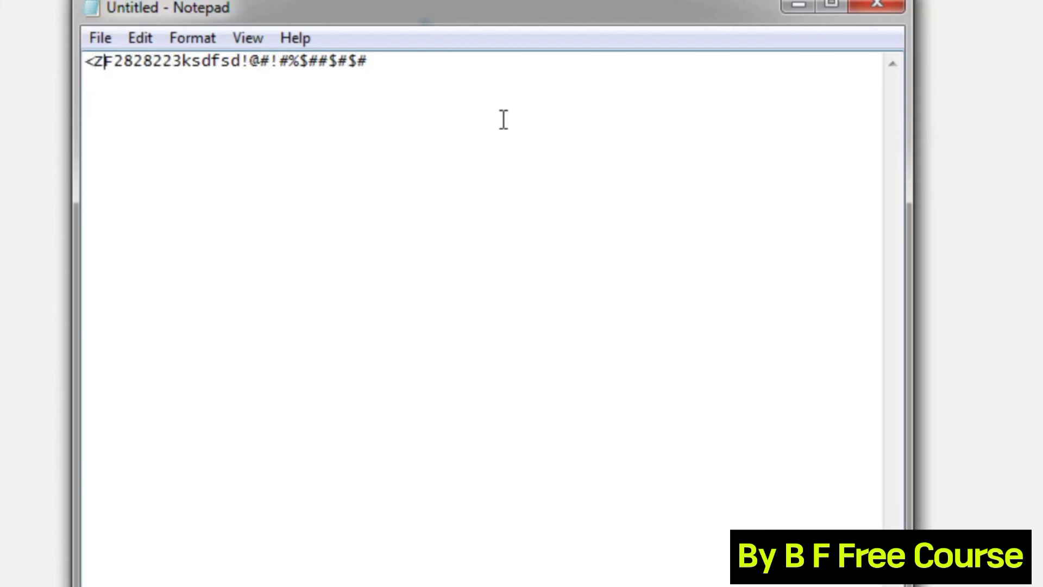
{"action": "key", "text": "End"}
{"action": "type", "text": ">"}
{"action": "key", "text": "ctrl+a"}
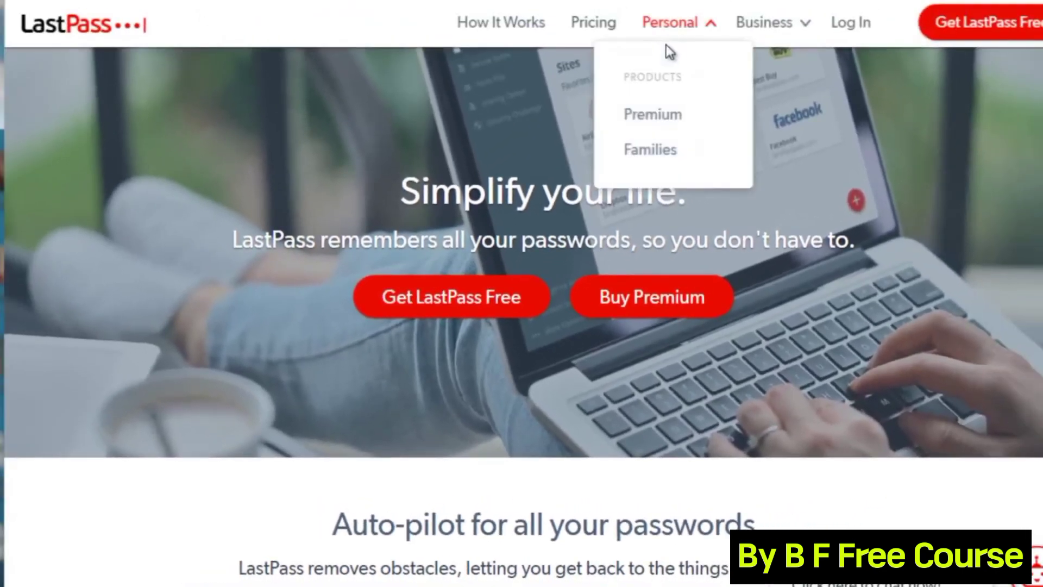
Scroll through the LastPass homepage to review its features and vault previews.
{"action": "mouse_move", "coordinate": [766, 39]}
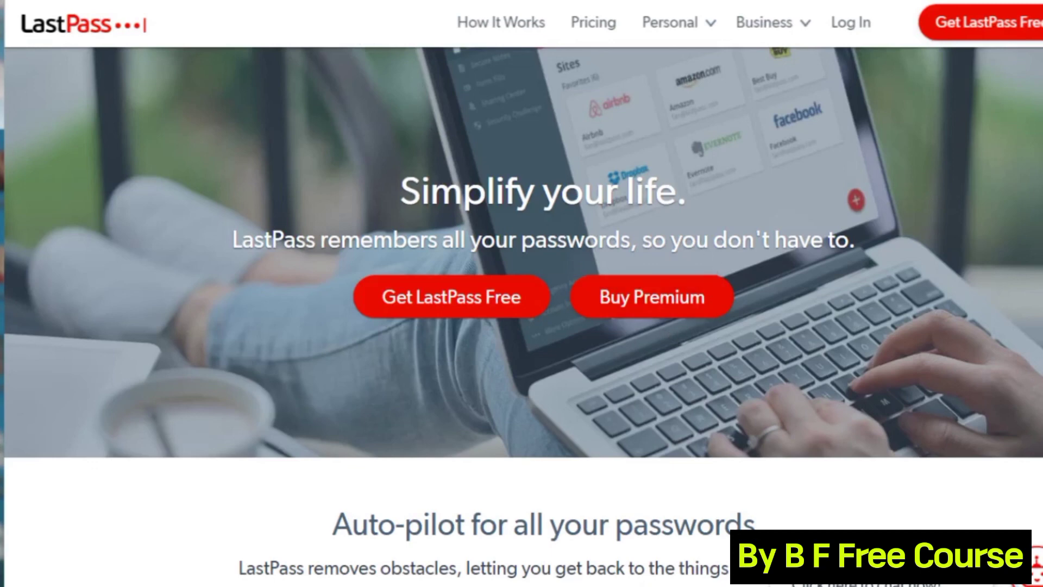
{"action": "scroll", "coordinate": [523, 261], "scroll_direction": "down", "scroll_amount": 10}
{"action": "scroll", "coordinate": [523, 315], "scroll_direction": "down", "scroll_amount": 8}
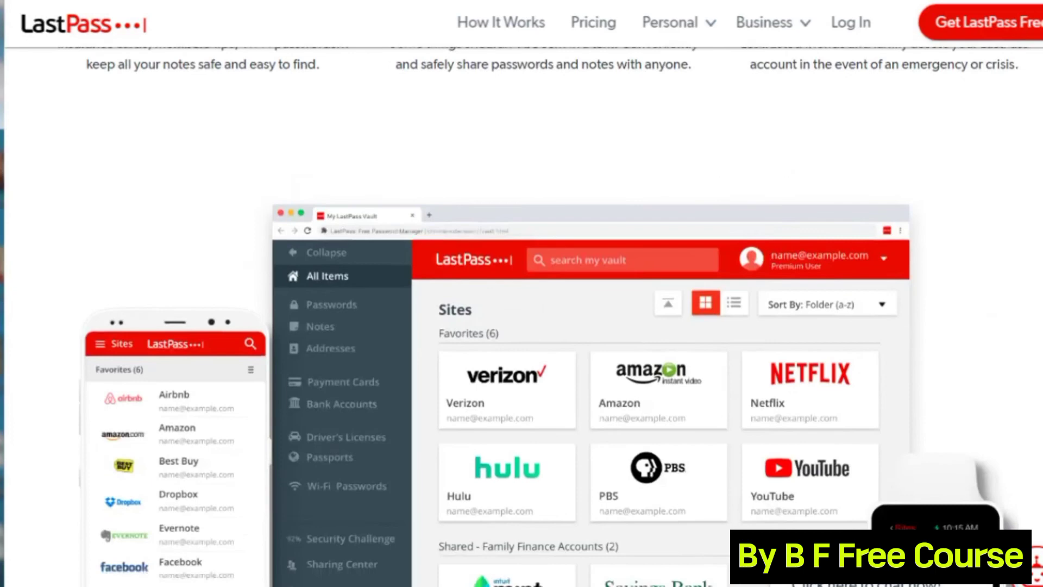
{"action": "scroll", "coordinate": [523, 315], "scroll_direction": "up", "scroll_amount": 12}
{"action": "scroll", "coordinate": [523, 315], "scroll_direction": "down", "scroll_amount": 10}
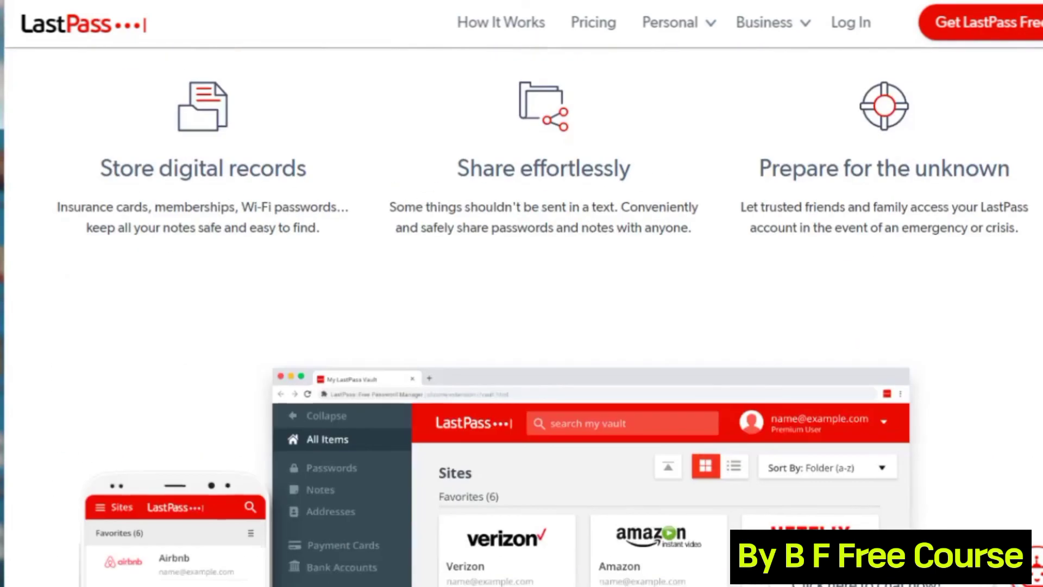
{"action": "scroll", "coordinate": [524, 315], "scroll_direction": "down", "scroll_amount": 1}
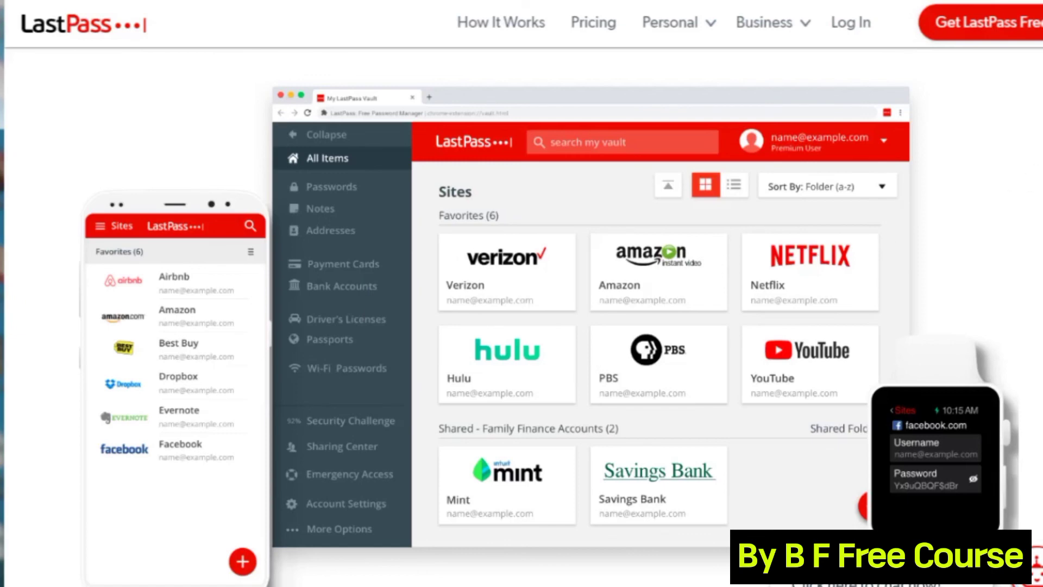
{"action": "scroll", "coordinate": [521, 315], "scroll_direction": "up", "scroll_amount": 10}
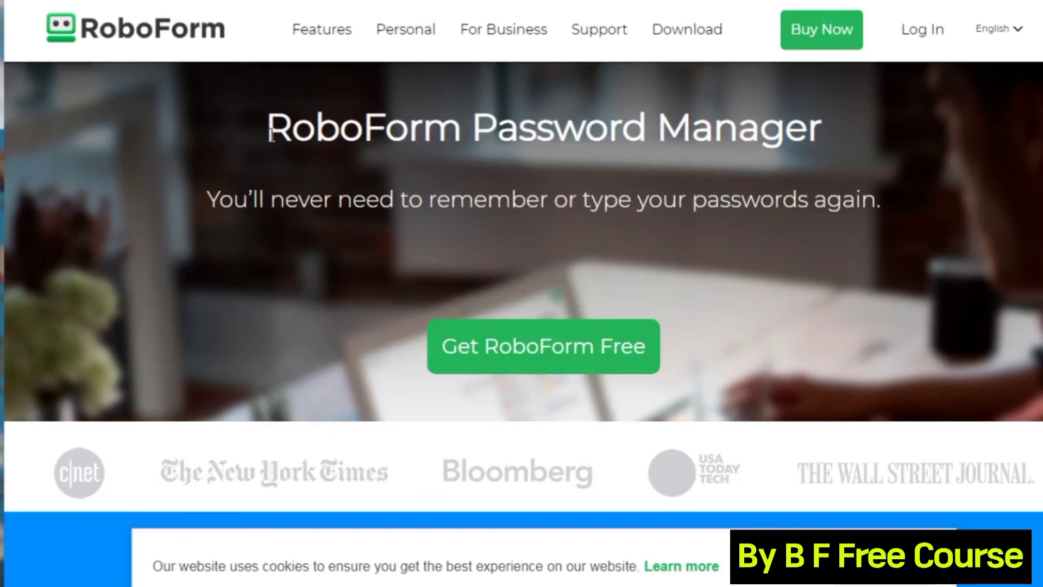
Scroll to RoboForm's How It Works steps, then advance the presentation one slide.
{"action": "scroll", "coordinate": [271, 133], "scroll_direction": "down", "scroll_amount": 5}
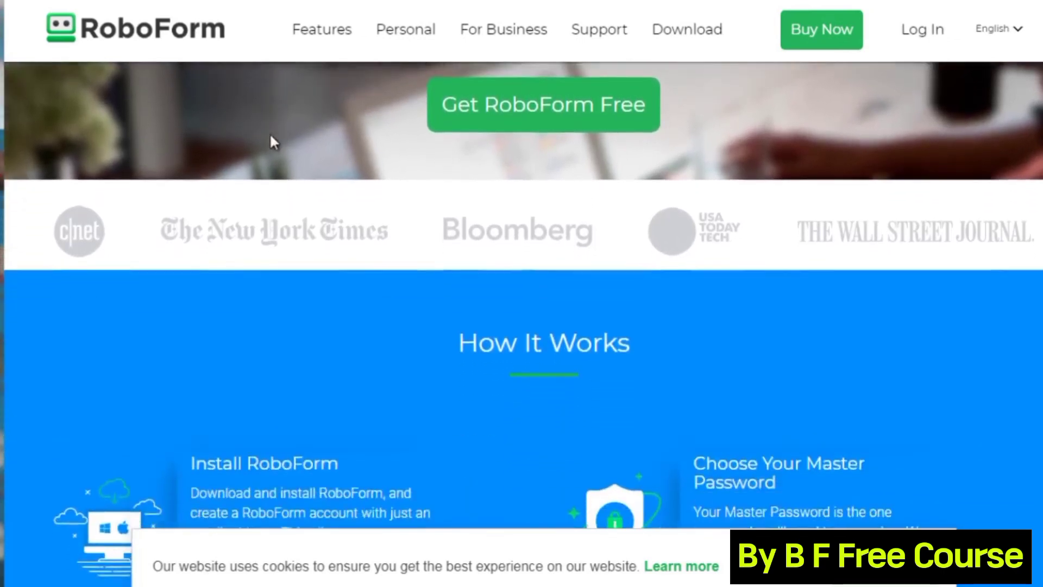
{"action": "scroll", "coordinate": [271, 136], "scroll_direction": "down", "scroll_amount": 4}
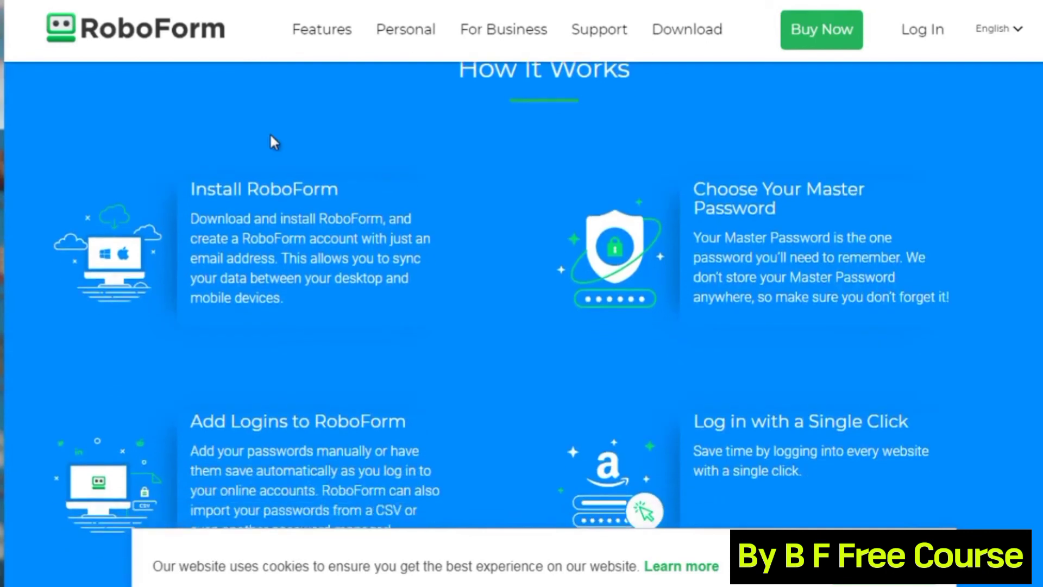
{"action": "scroll", "coordinate": [270, 136], "scroll_direction": "up", "scroll_amount": 1}
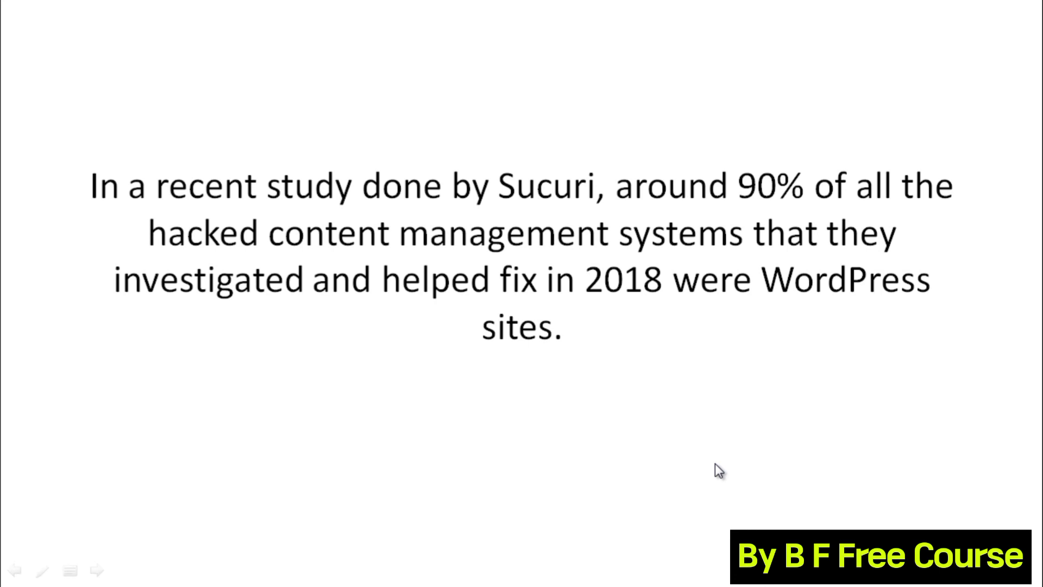
{"action": "key", "text": "Right"}
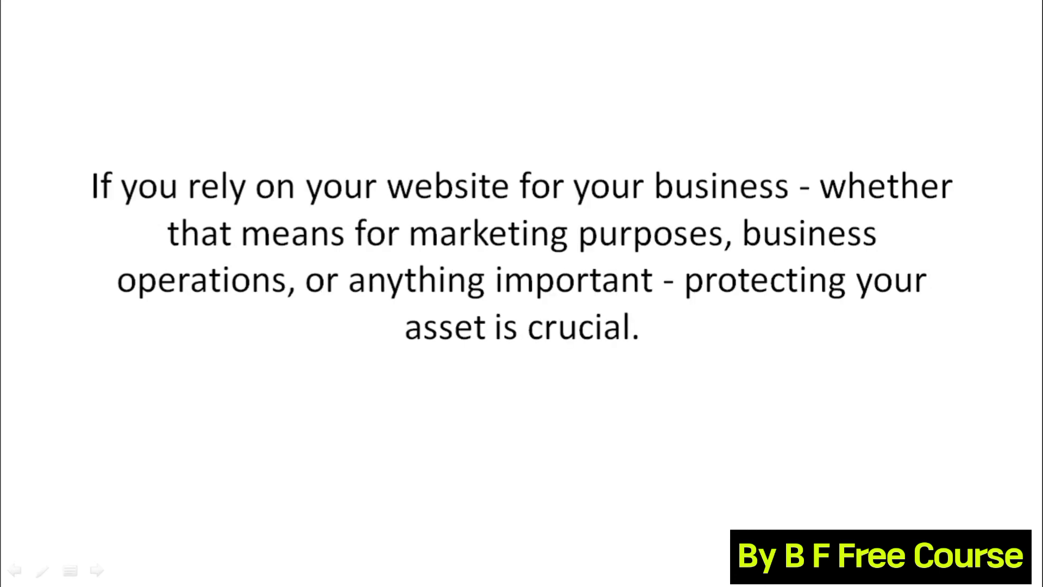